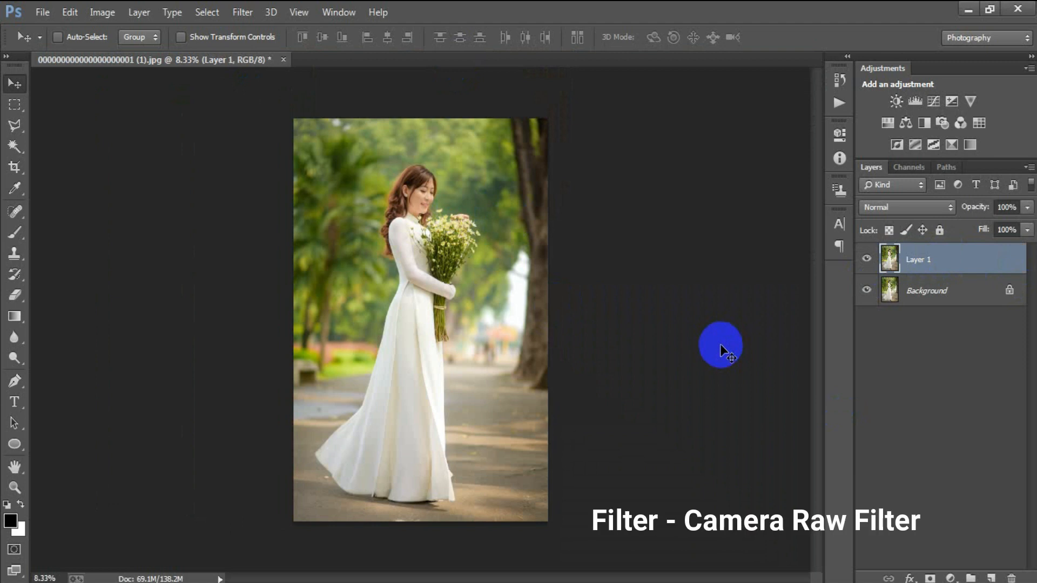
Launch the Camera Raw Filter on Layer 1 from the Filter menu
left_click(242, 12)
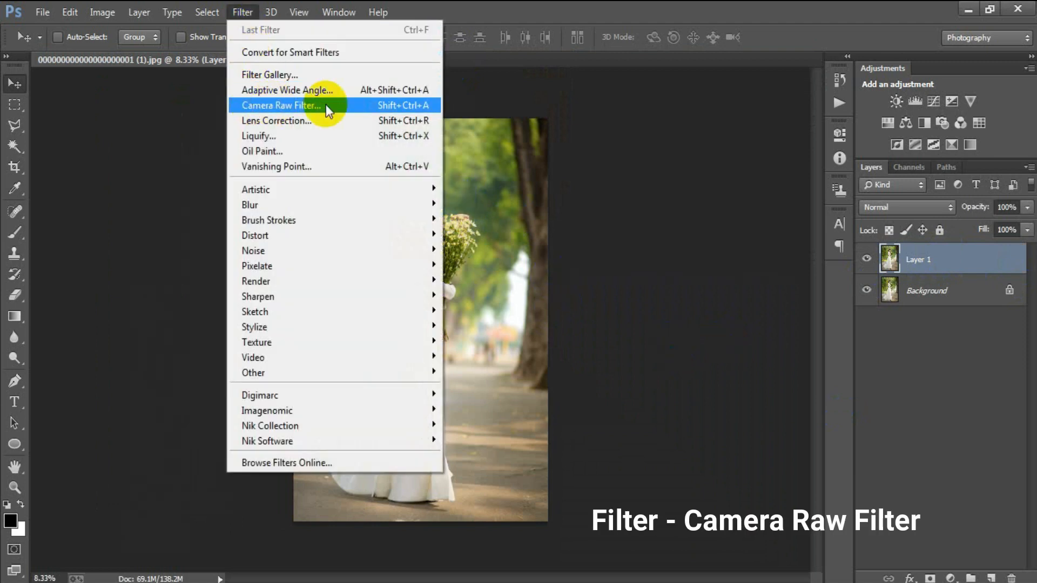
left_click(302, 106)
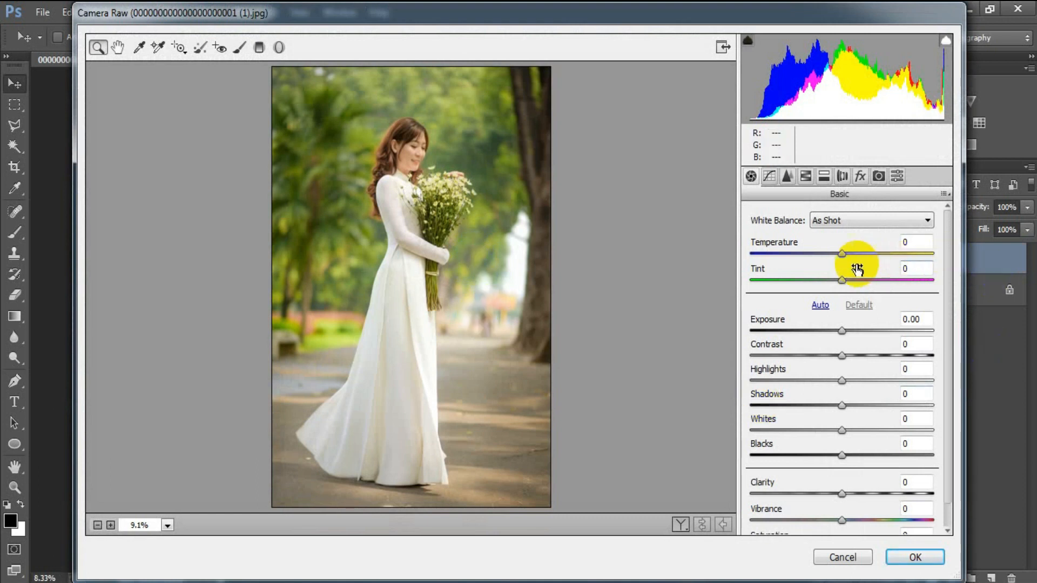
In Basic, set Temperature +10, Exposure +0.30, Contrast -18, Highlights -14, Shadows +54, Whites -100
left_click_drag(841, 258, 851, 264)
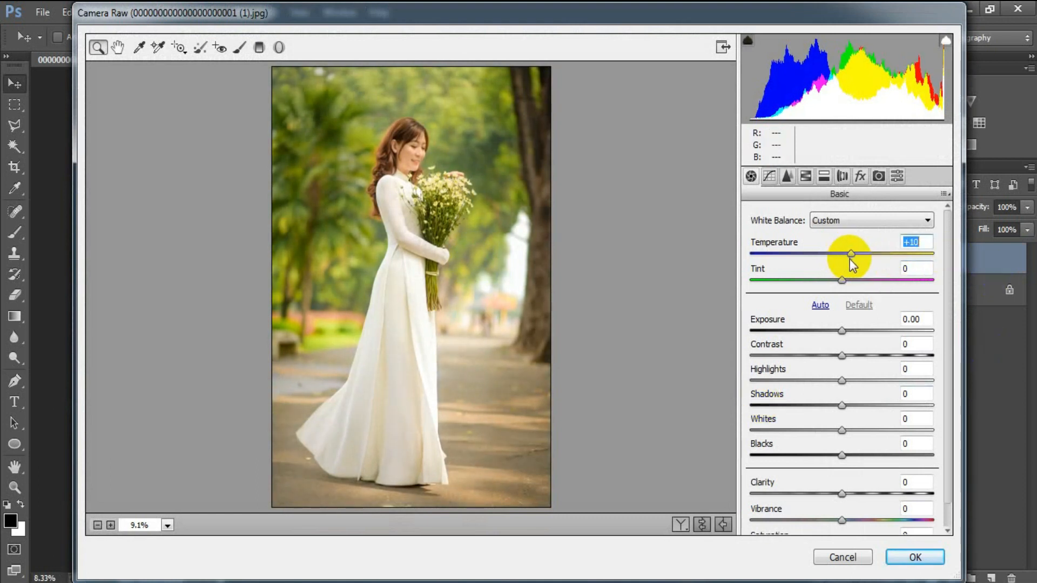
left_click_drag(840, 330, 828, 383)
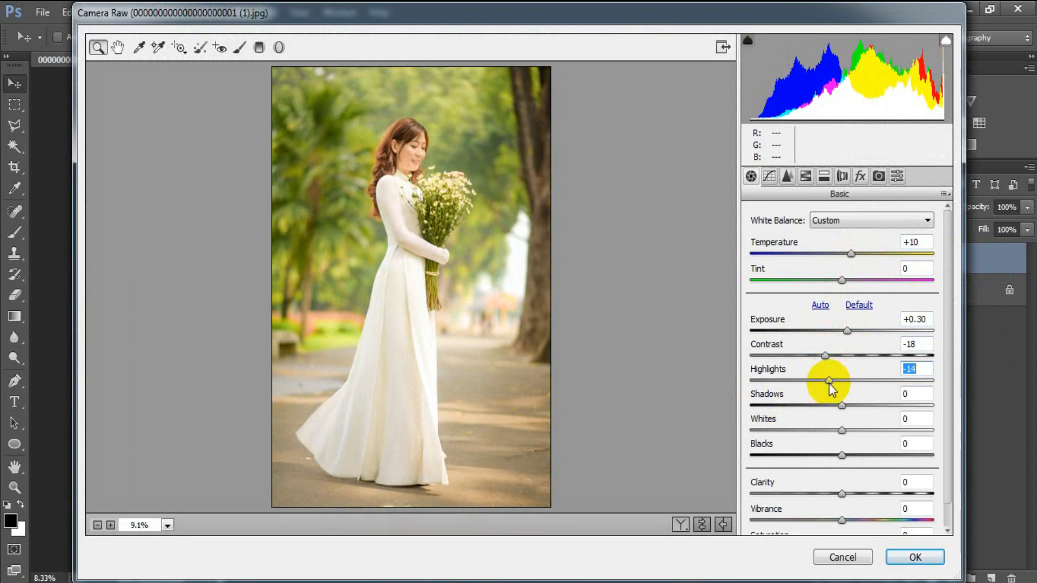
left_click_drag(841, 404, 889, 405)
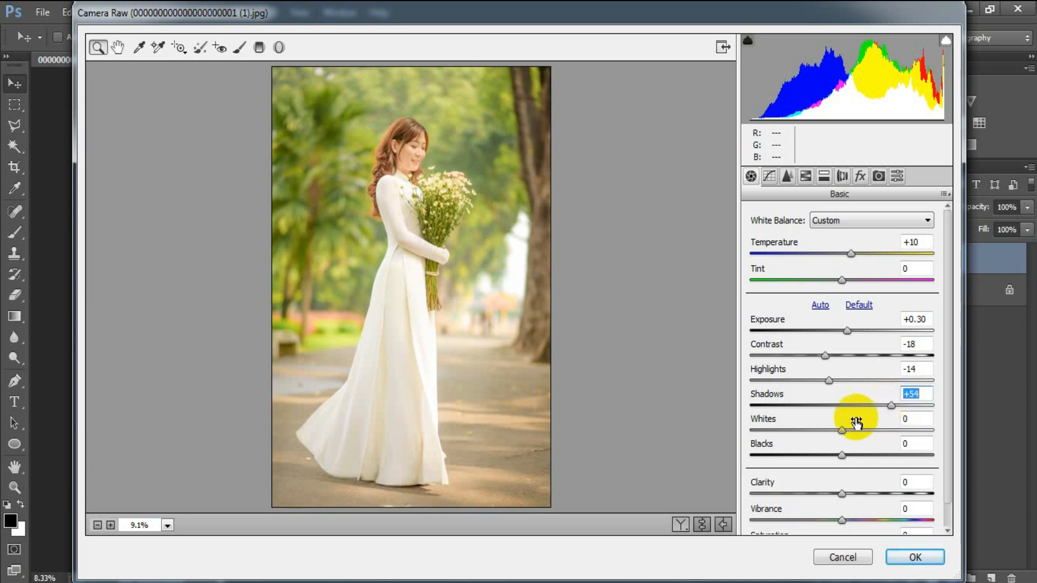
left_click(840, 431)
left_click_drag(839, 432, 751, 431)
left_click(733, 436)
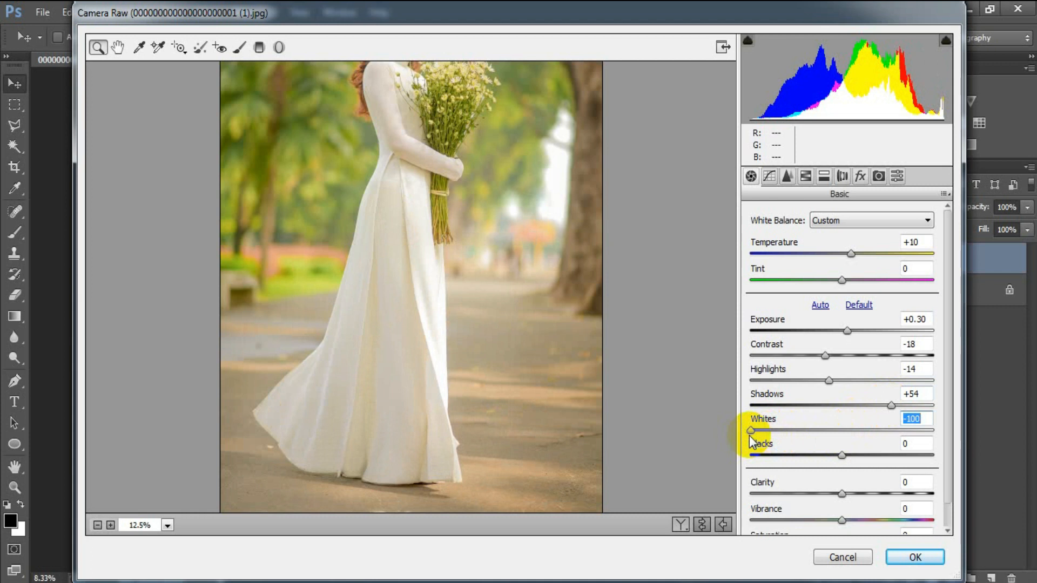
Reframe the preview at 12.5%, then set Blacks -54, Clarity +36, Vibrance +64, Saturation +12
left_click(97, 526)
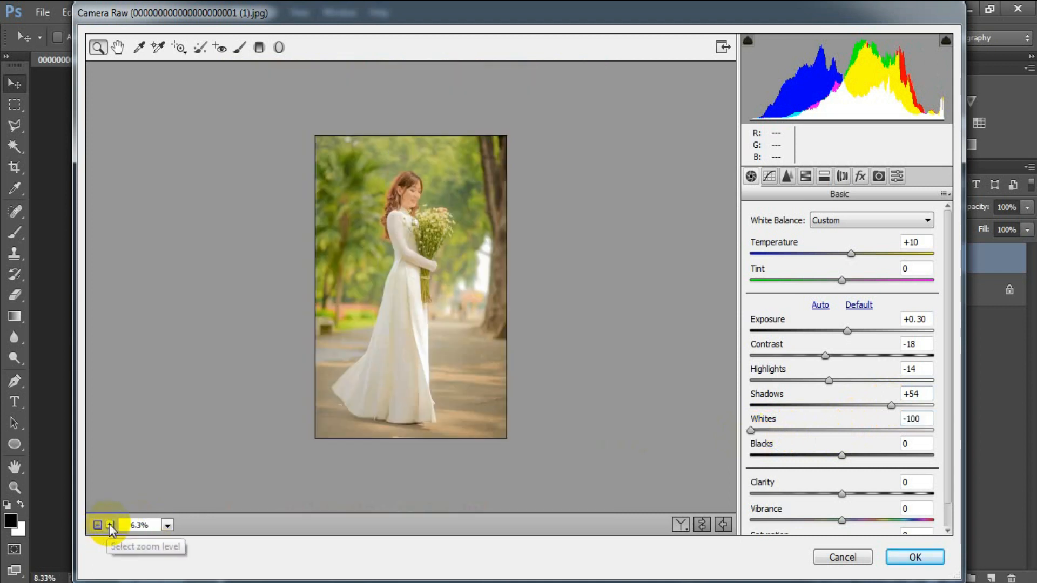
left_click(110, 525)
scroll(414, 424, "up", 3)
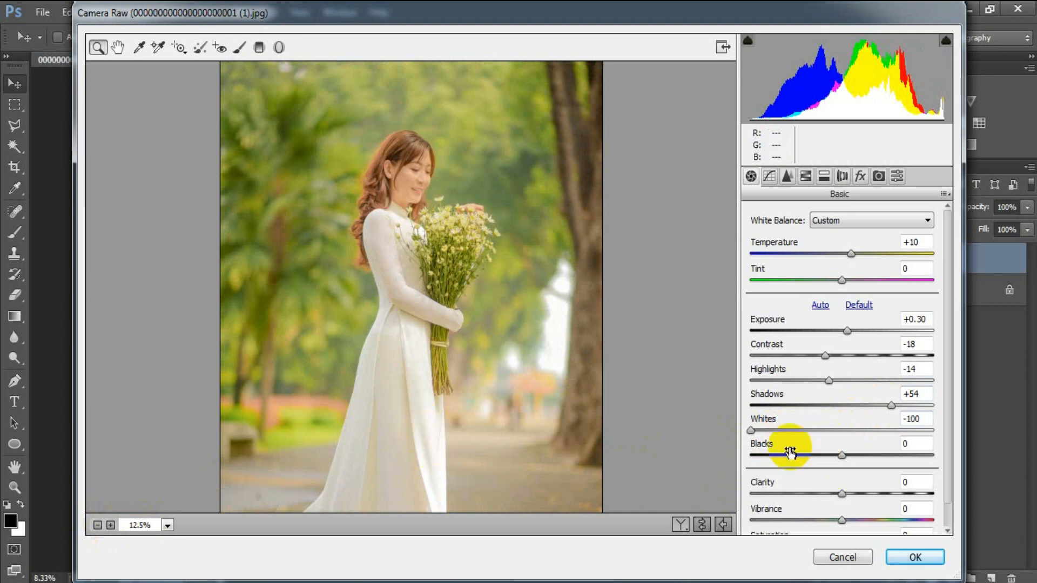
left_click_drag(841, 456, 790, 464)
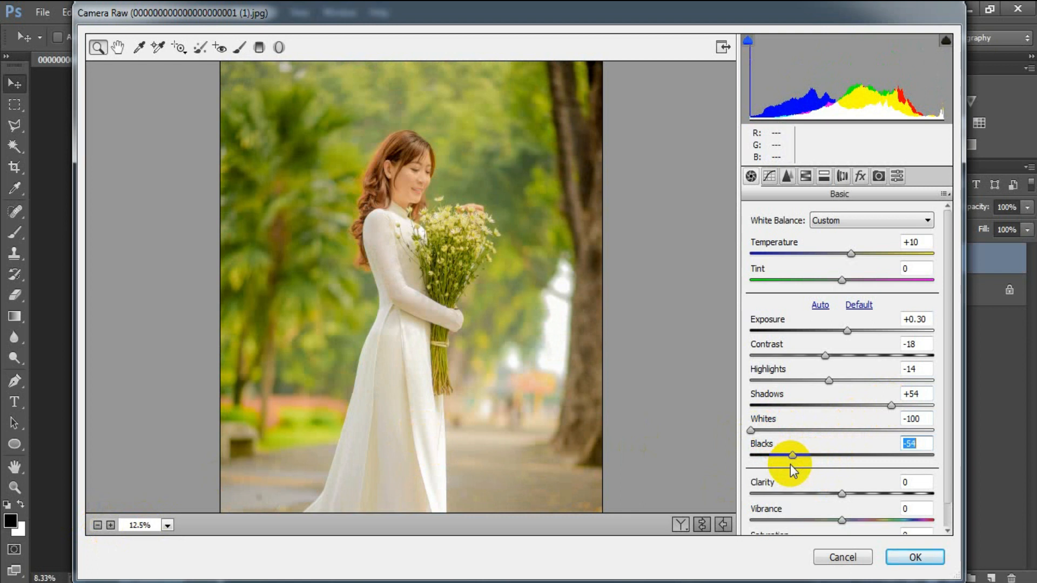
left_click_drag(842, 493, 873, 495)
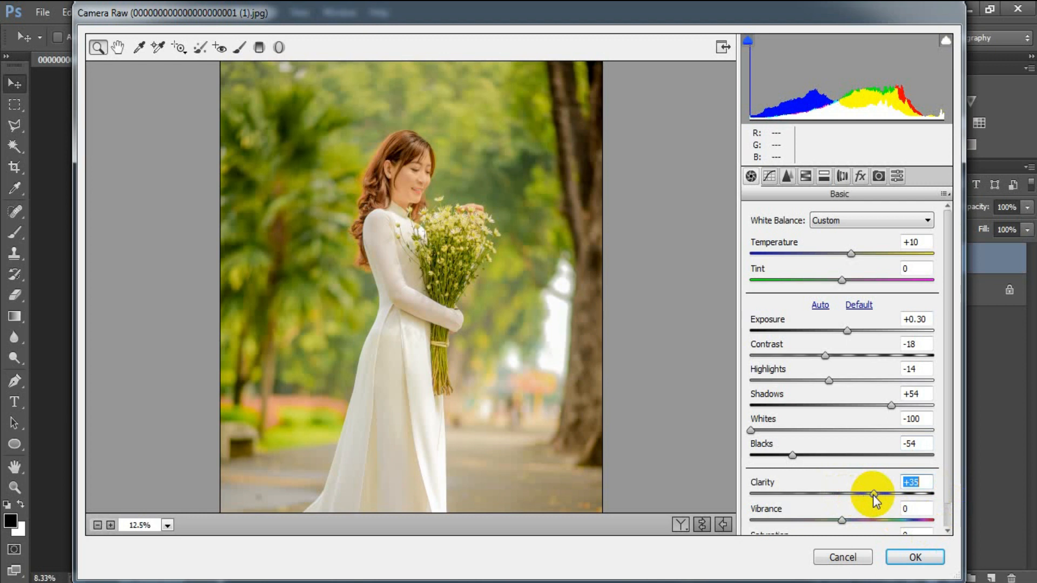
left_click_drag(951, 487, 949, 519)
left_click_drag(842, 494, 898, 500)
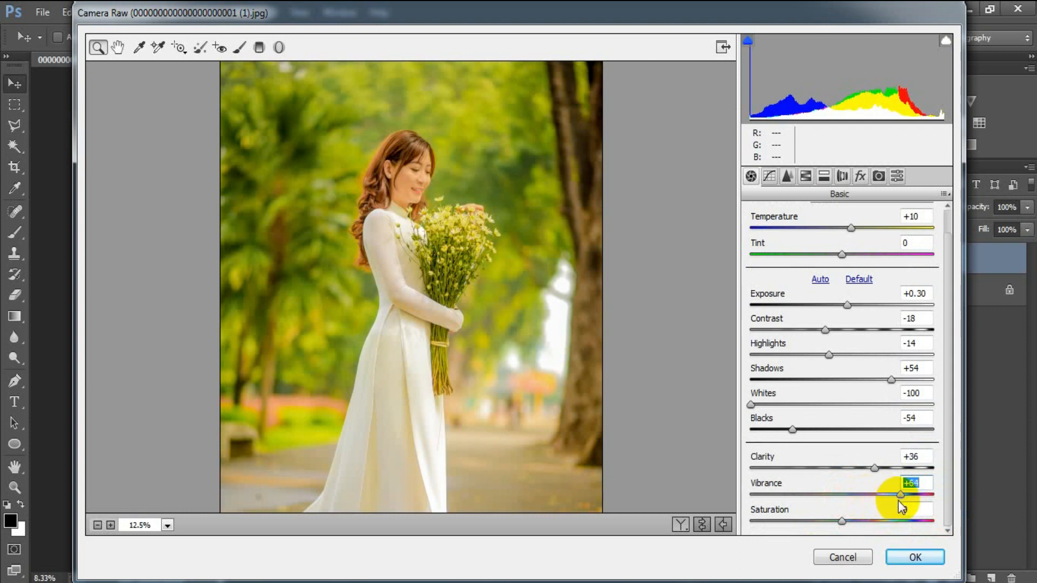
left_click_drag(847, 522, 854, 522)
left_click(915, 510)
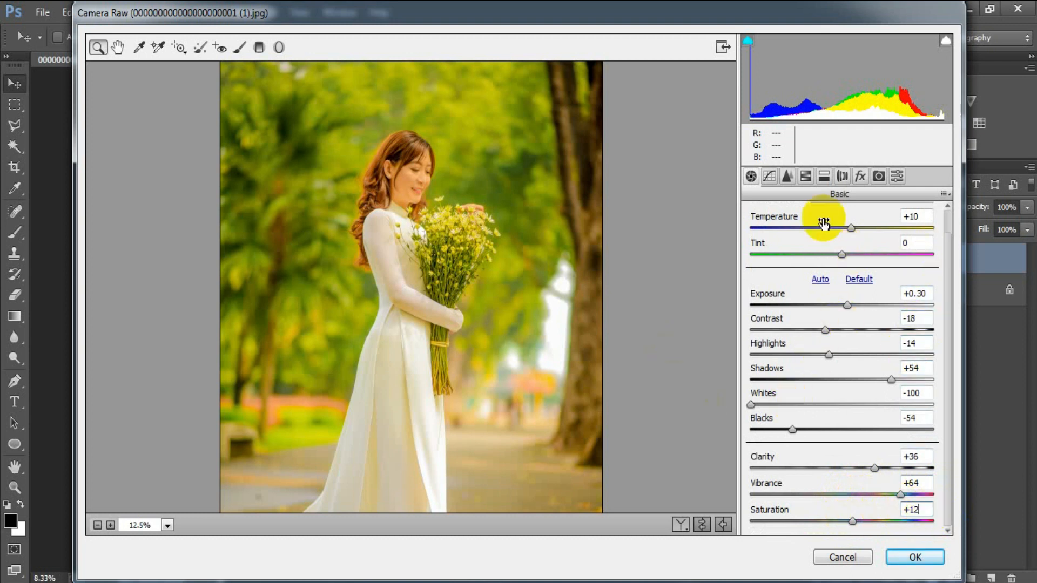
left_click(787, 176)
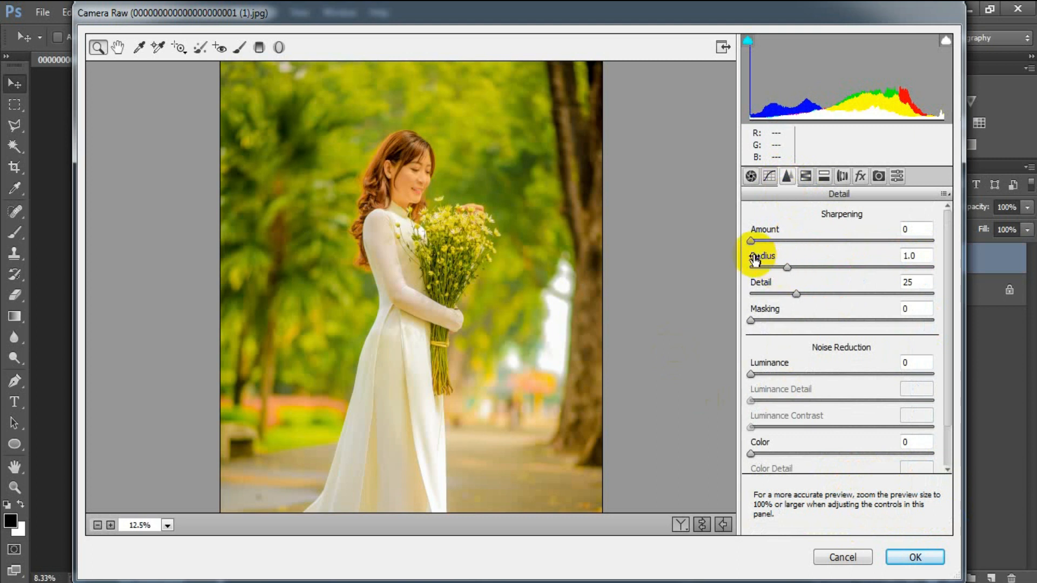
In Detail, set Sharpening Amount 15, Luminance 25, Color 16 and Color Detail 55
left_click_drag(759, 245, 769, 249)
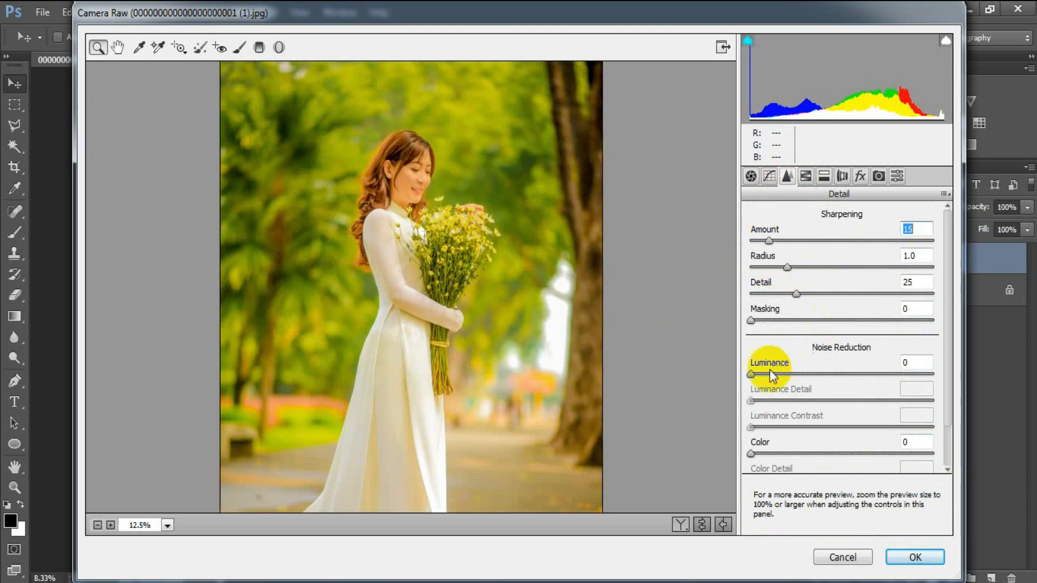
left_click_drag(751, 374, 786, 374)
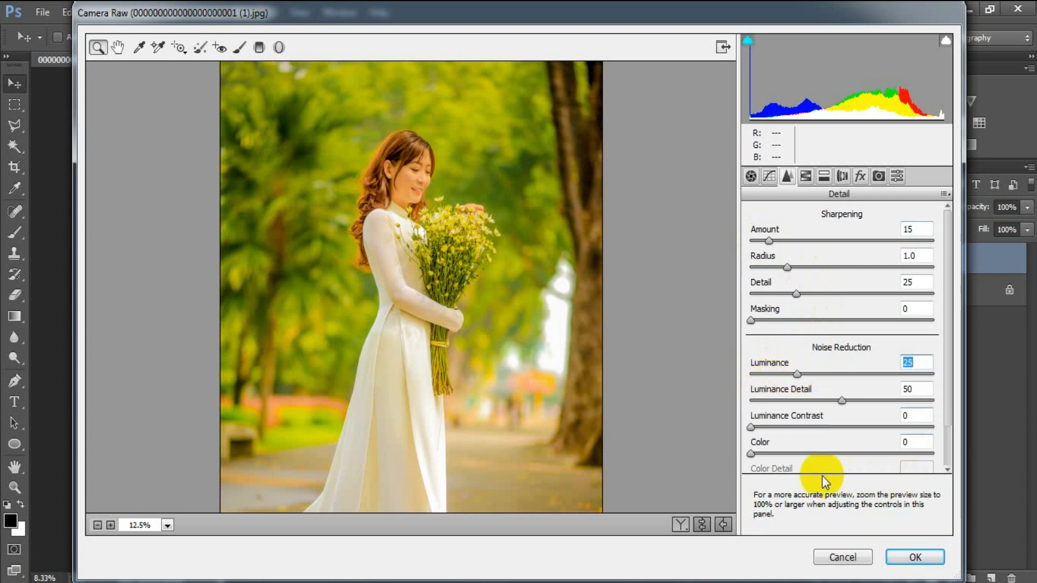
left_click_drag(753, 453, 768, 453)
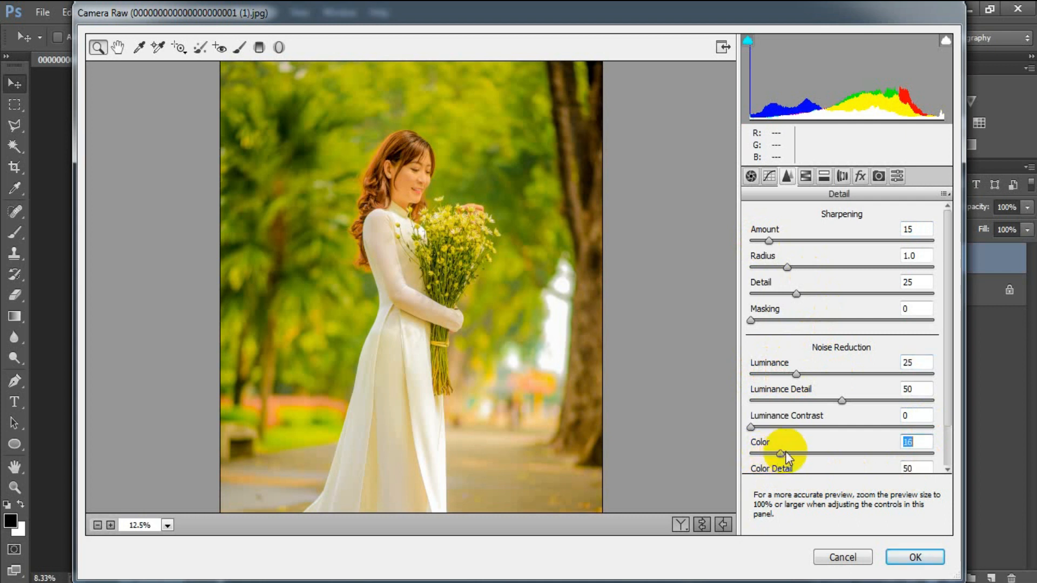
left_click_drag(944, 412, 948, 452)
left_click_drag(842, 432, 851, 458)
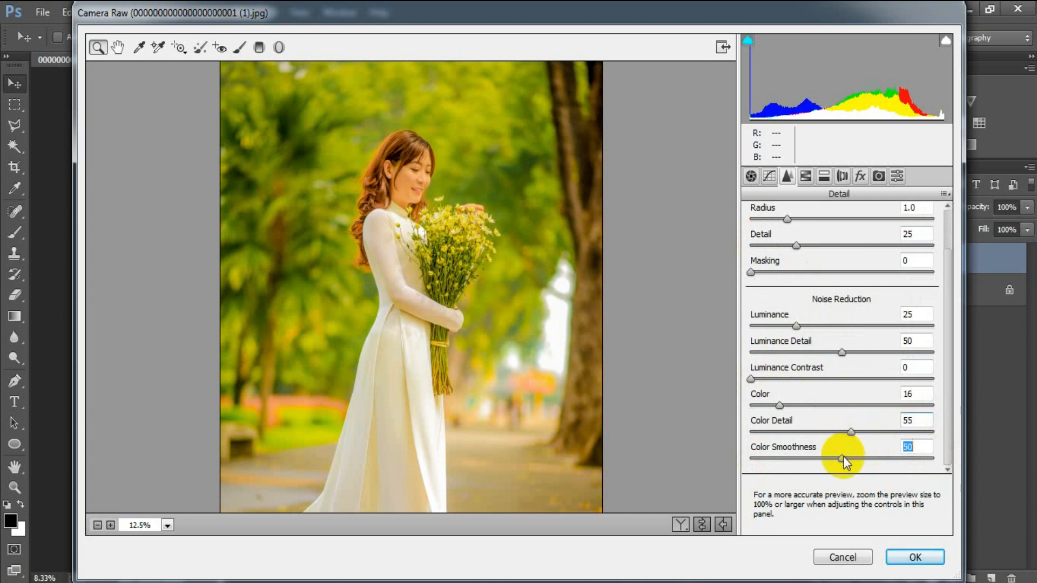
left_click(919, 445)
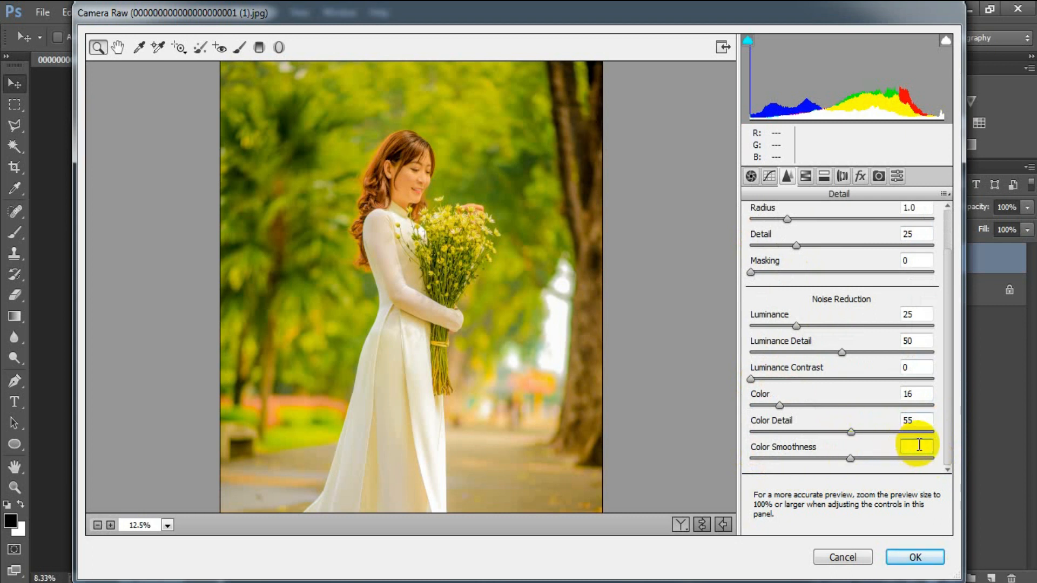
scroll(921, 377, "up", 3)
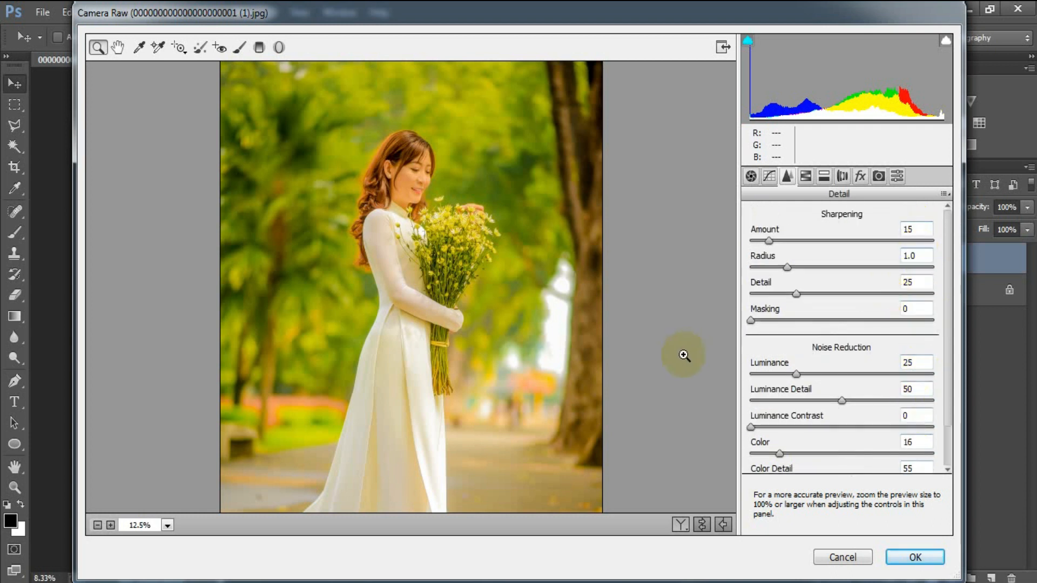
In the HSL Hue sub-tab, set Reds -10, Oranges -12, Yellows +34, Greens -43, Aquas -100
left_click(805, 176)
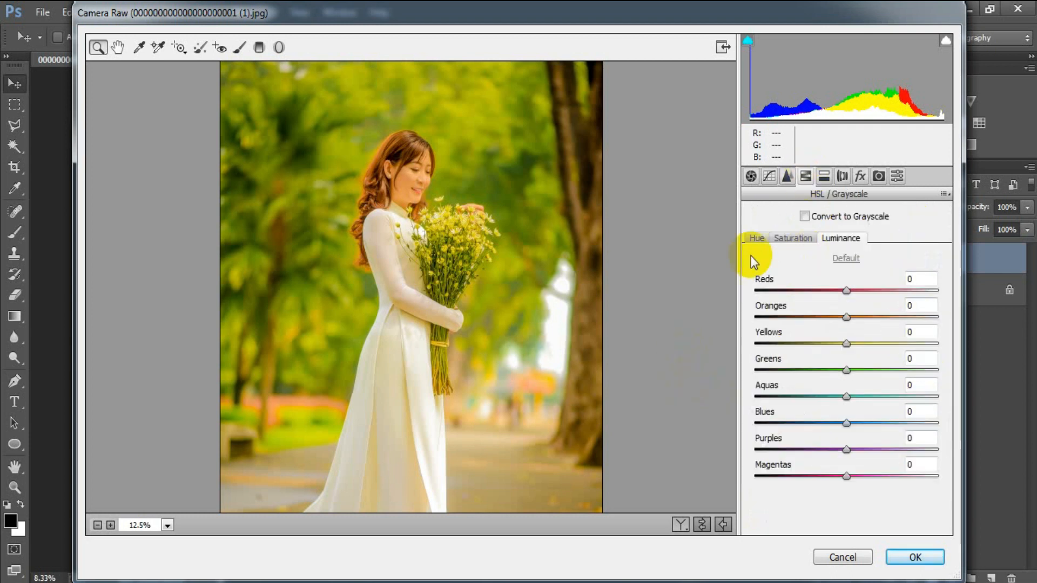
left_click(757, 238)
left_click(846, 290)
left_click_drag(847, 290, 837, 316)
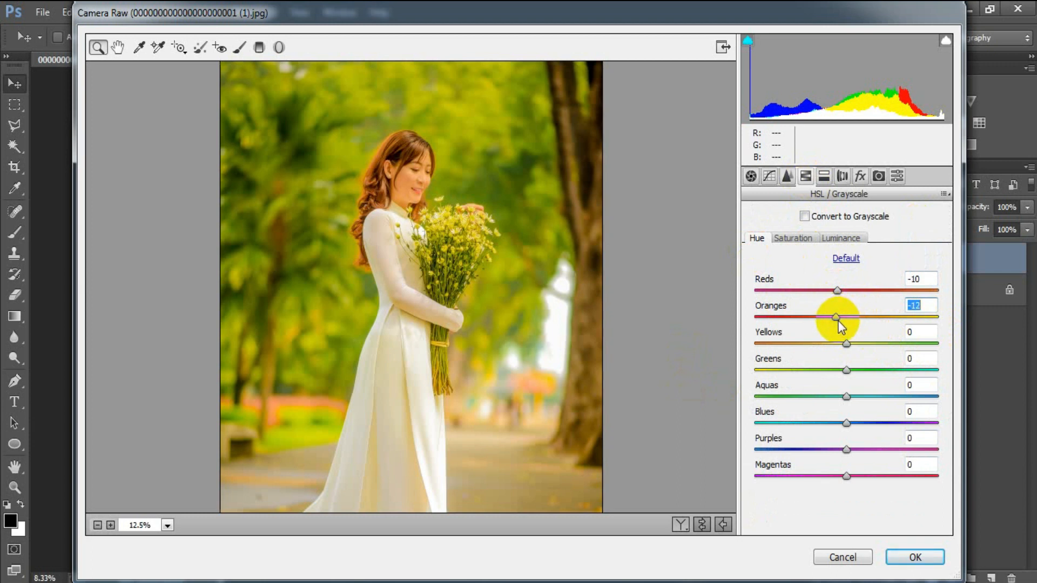
left_click_drag(847, 344, 878, 350)
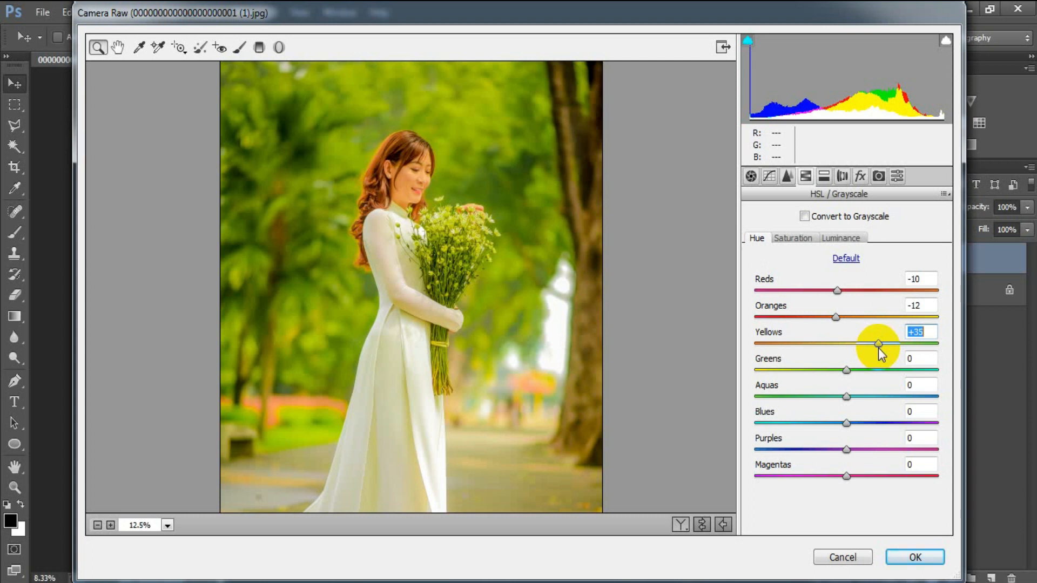
left_click_drag(879, 349, 759, 397)
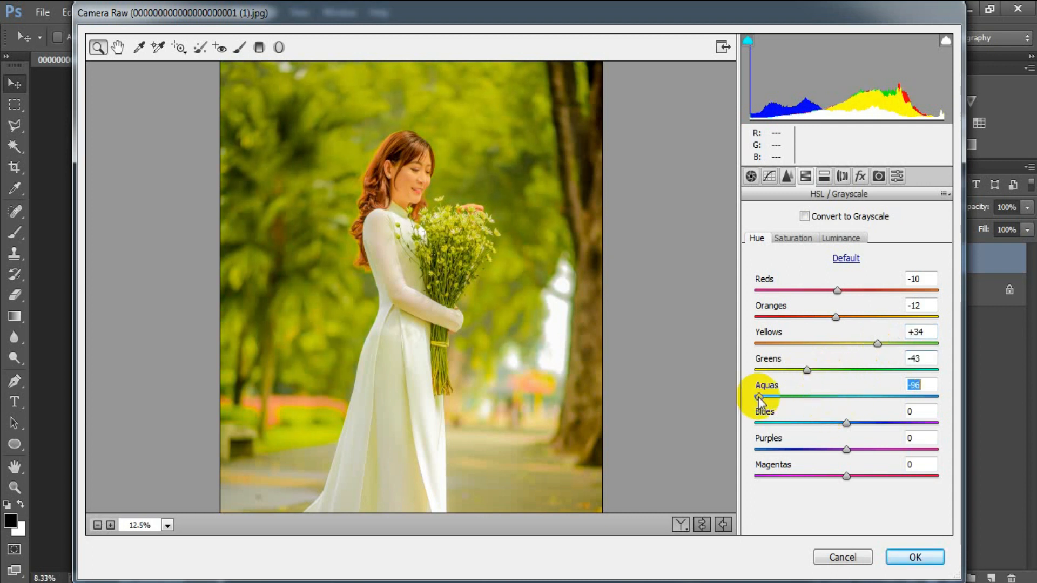
left_click(931, 383)
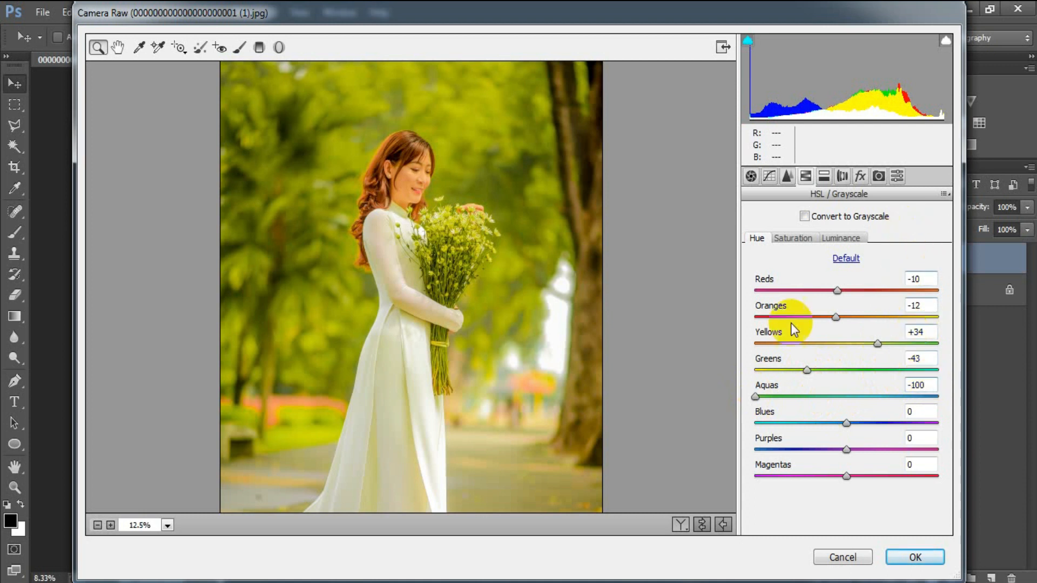
Set HSL Saturation: Reds +21, Oranges +2, Yellows -90, Greens +24, Blues -74, Aquas/Purples/Magentas -100
left_click(798, 238)
left_click_drag(847, 291, 851, 318)
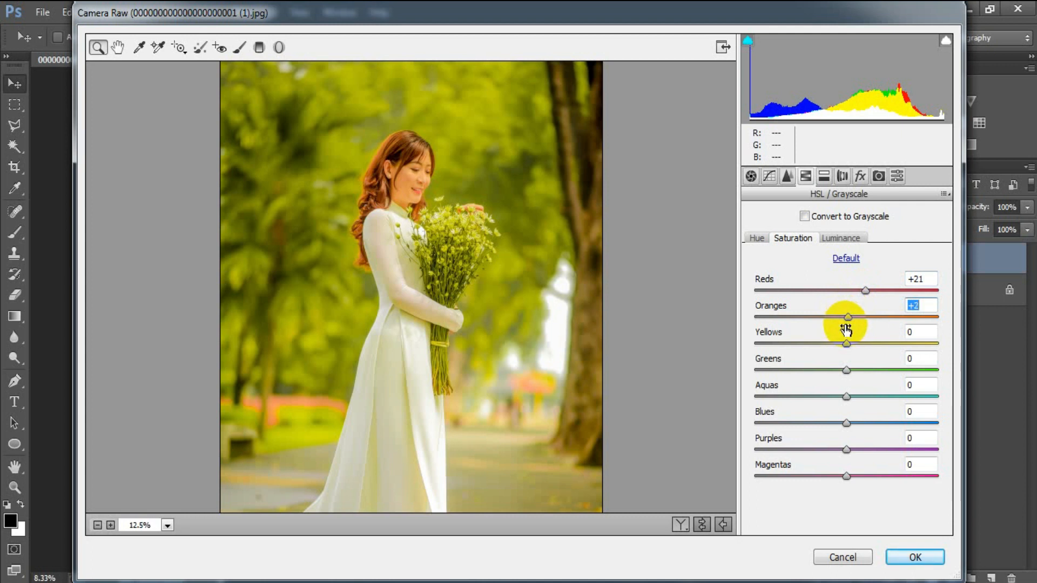
left_click_drag(847, 343, 764, 342)
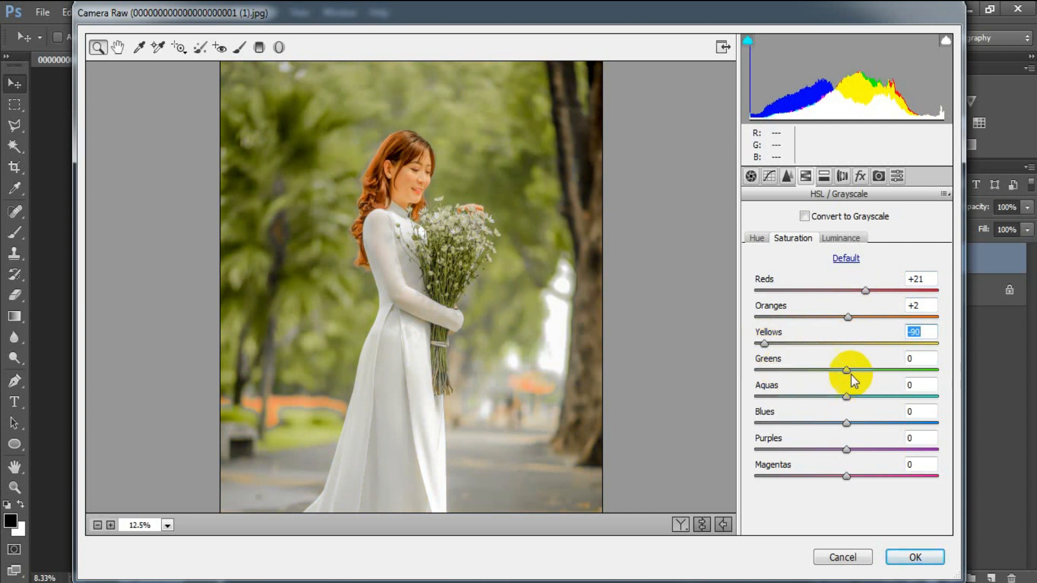
left_click_drag(847, 370, 869, 370)
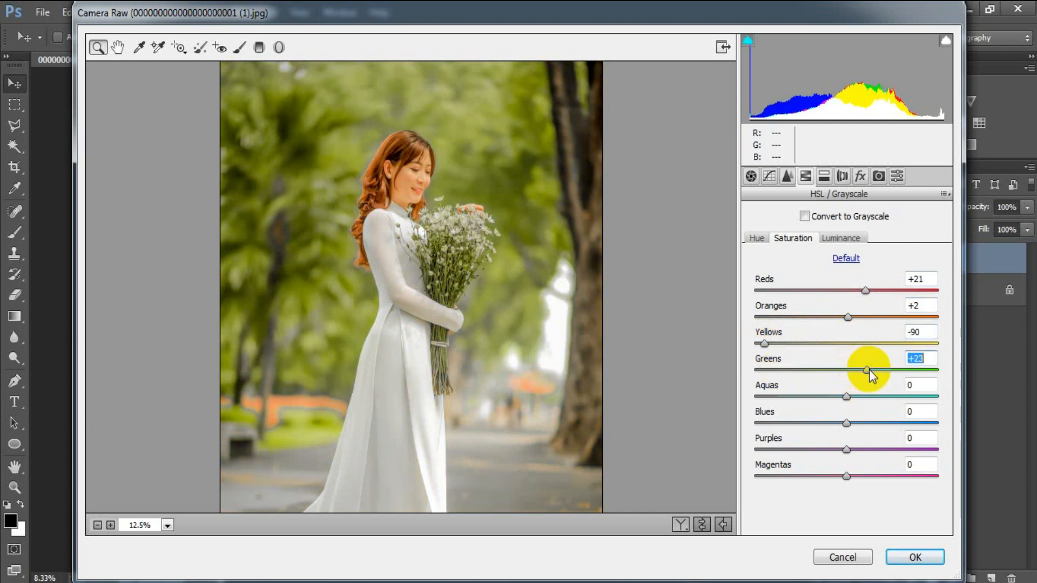
left_click_drag(846, 396, 743, 398)
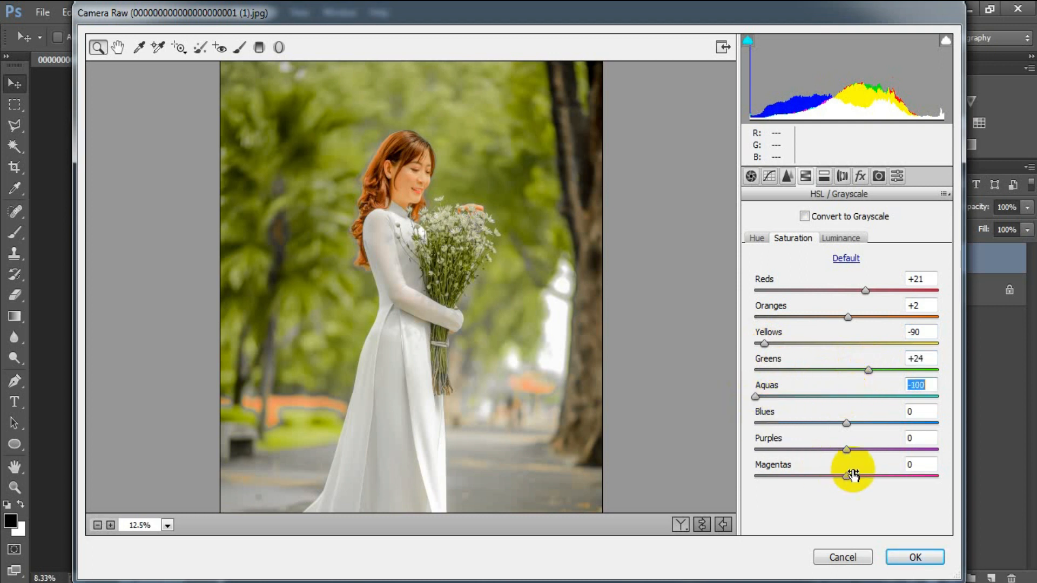
left_click_drag(847, 424, 783, 423)
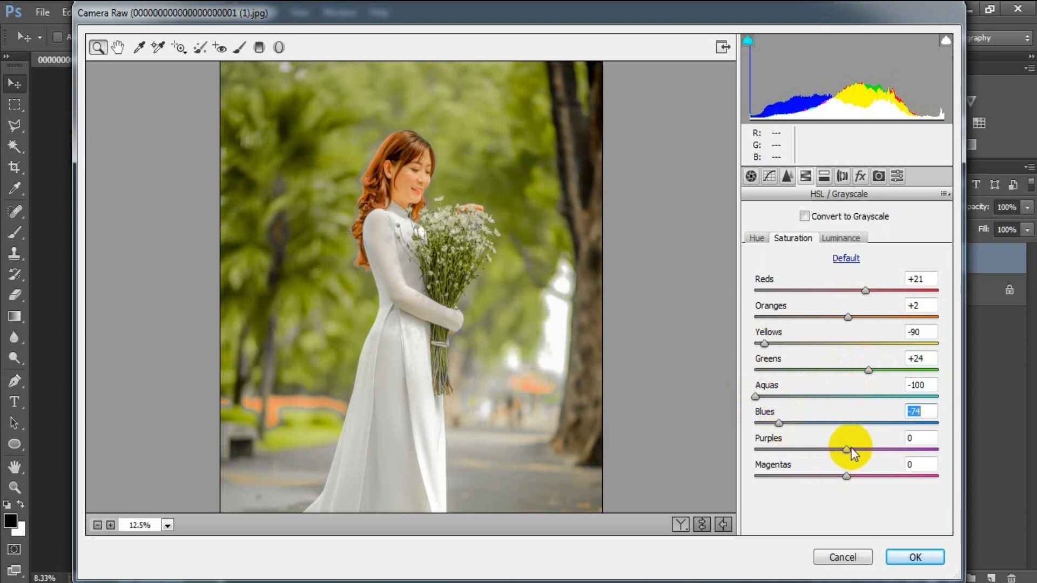
left_click_drag(847, 449, 747, 452)
left_click_drag(845, 476, 724, 477)
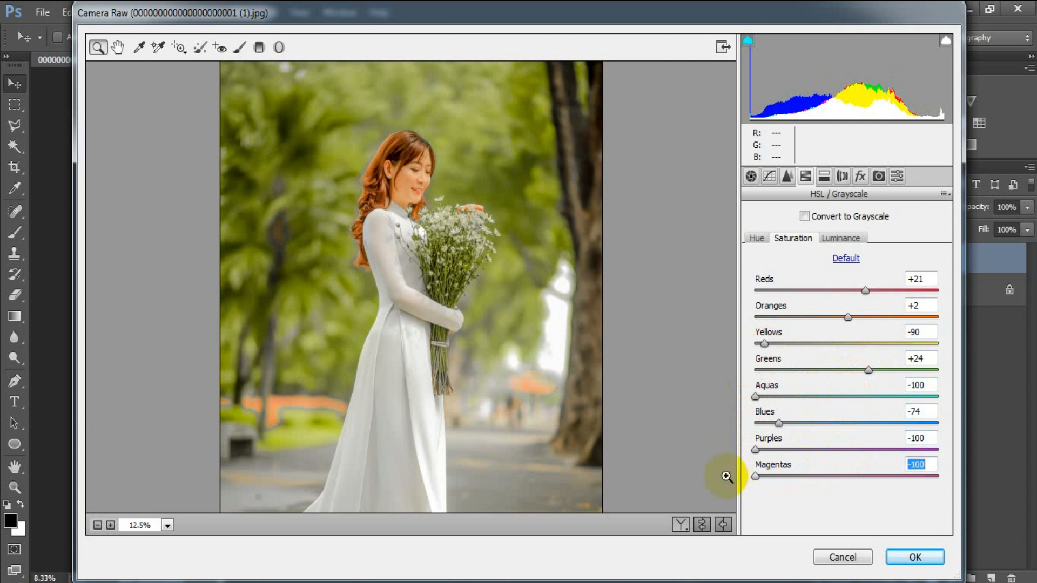
left_click(931, 465)
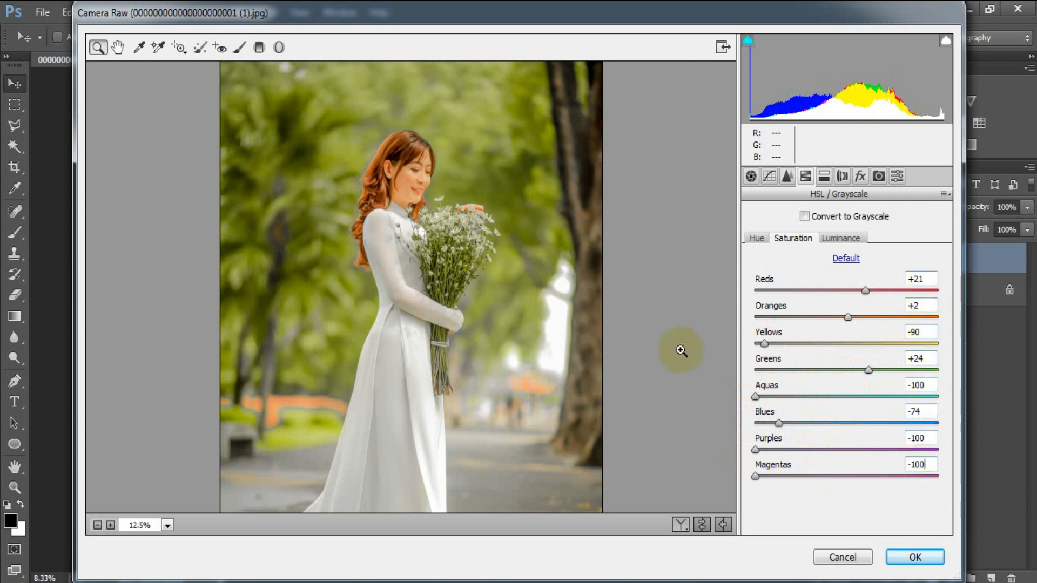
In the HSL Luminance sub-tab, set Oranges +16, Yellows -21, Greens -32 and Blues -44
left_click(843, 242)
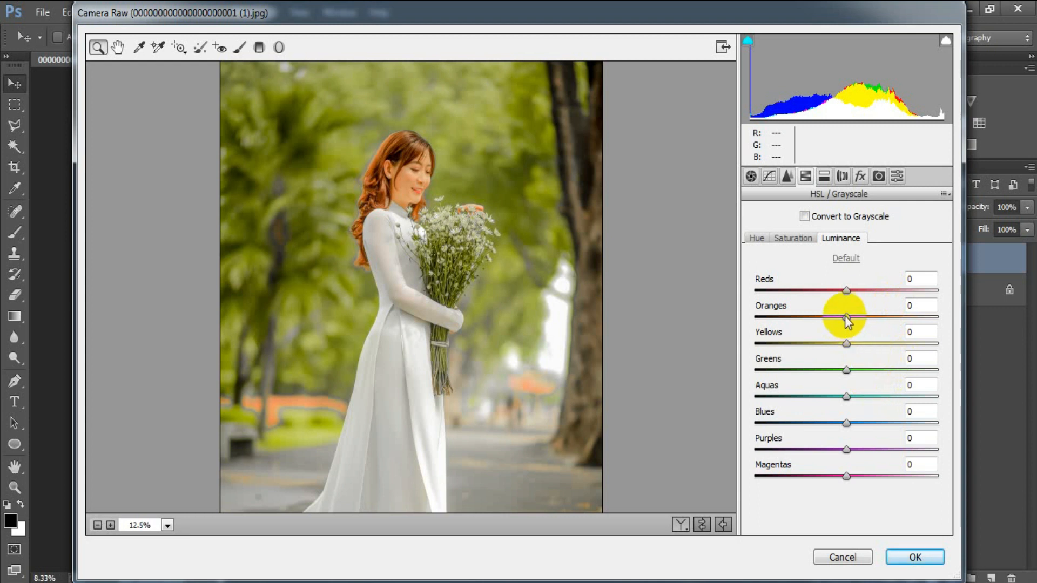
left_click_drag(845, 316, 859, 319)
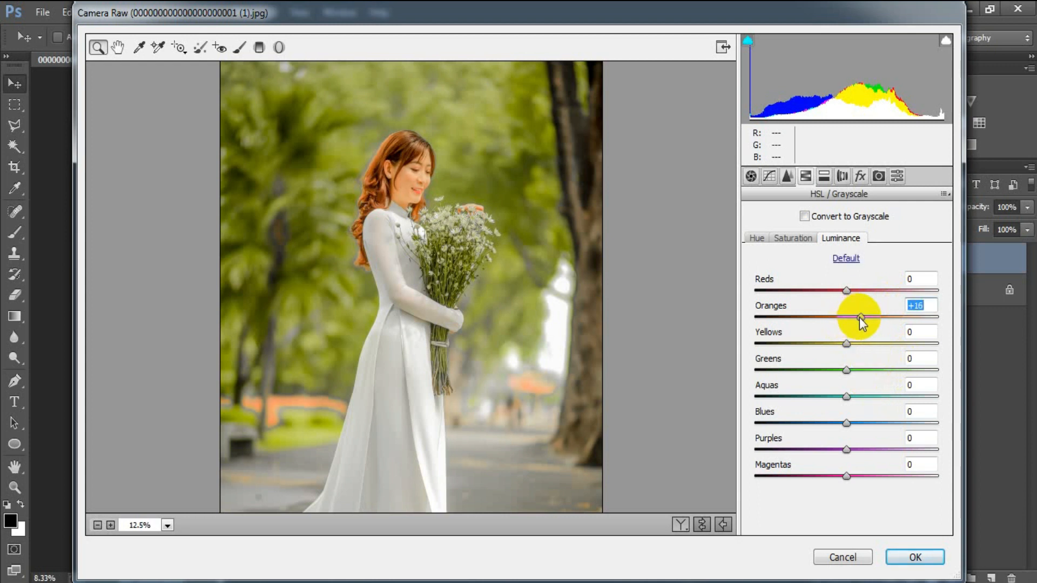
left_click(846, 344)
left_click_drag(847, 349, 827, 345)
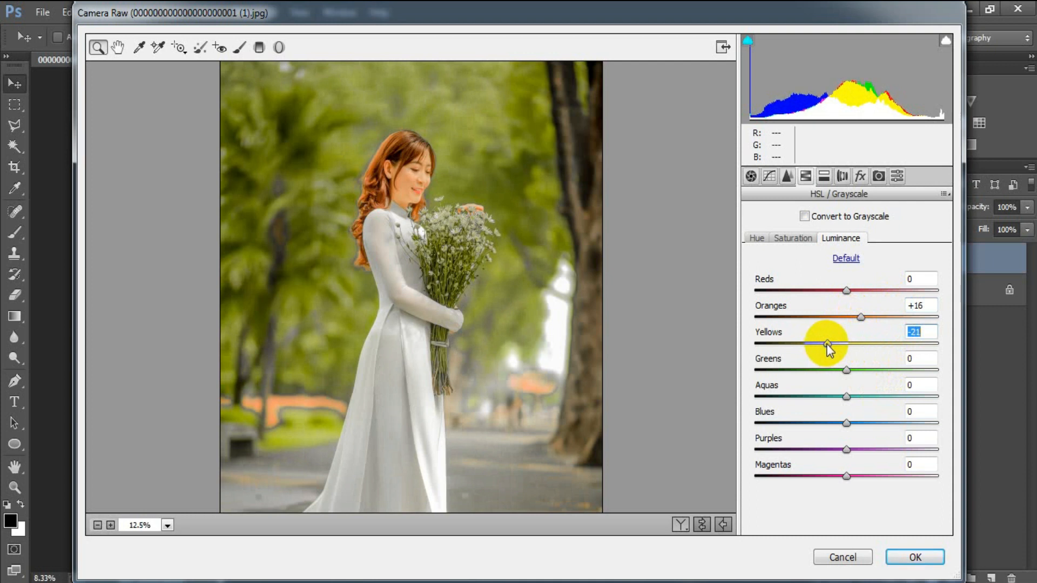
left_click_drag(846, 370, 821, 372)
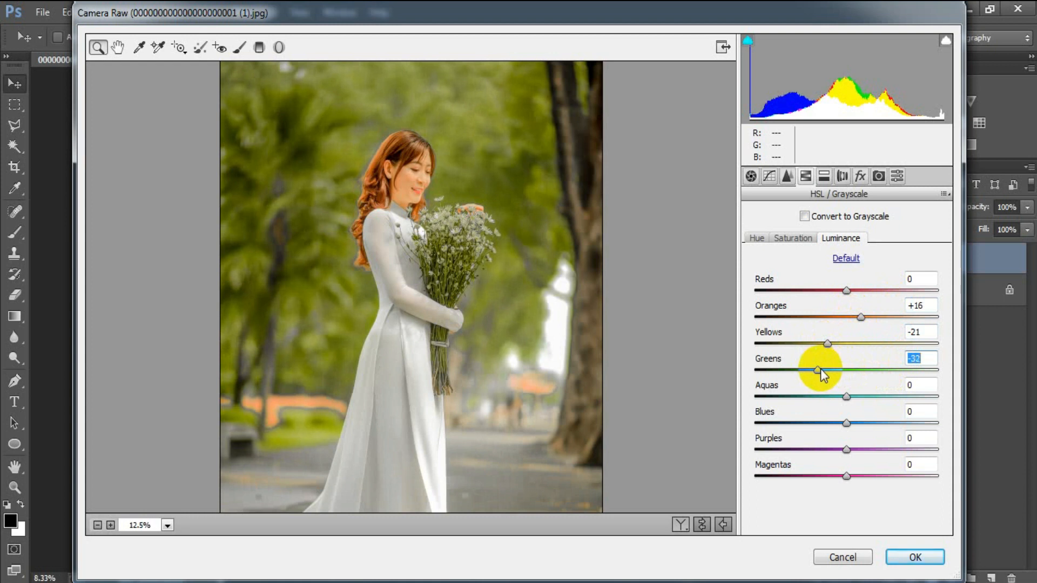
left_click_drag(847, 426, 810, 421)
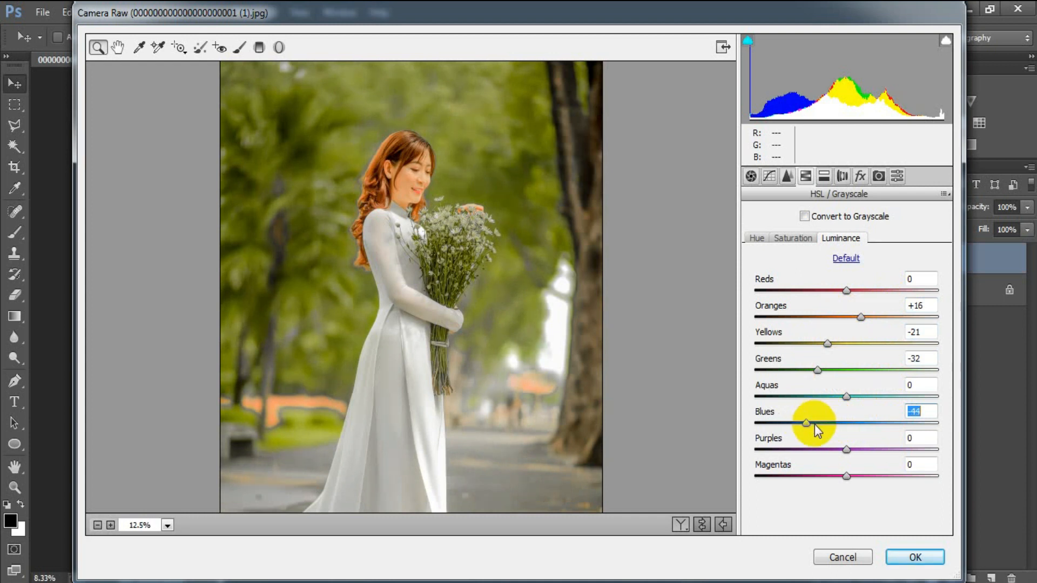
left_click(919, 411)
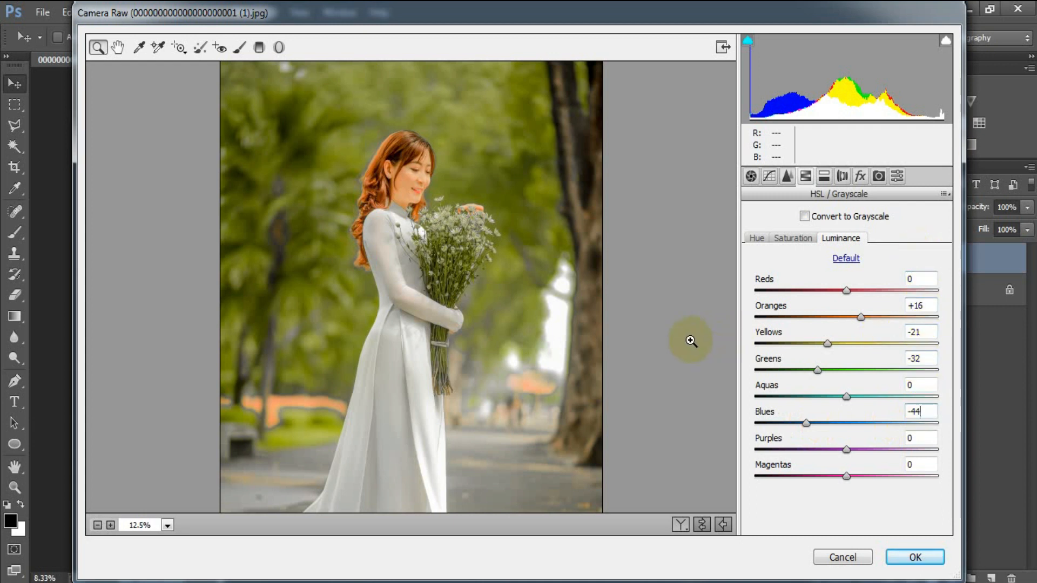
Split-tone highlights at hue 237, saturation 10 and shadows at hue 222, saturation 8, balance -60
left_click(824, 180)
left_click(755, 241)
left_click_drag(756, 240, 875, 241)
left_click_drag(756, 269, 777, 271)
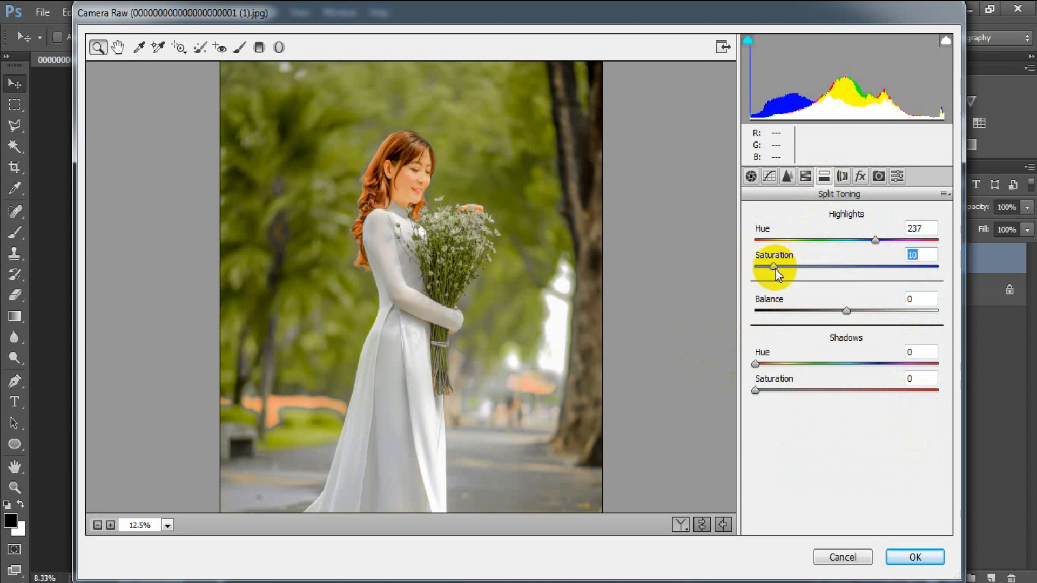
left_click_drag(840, 311, 799, 310)
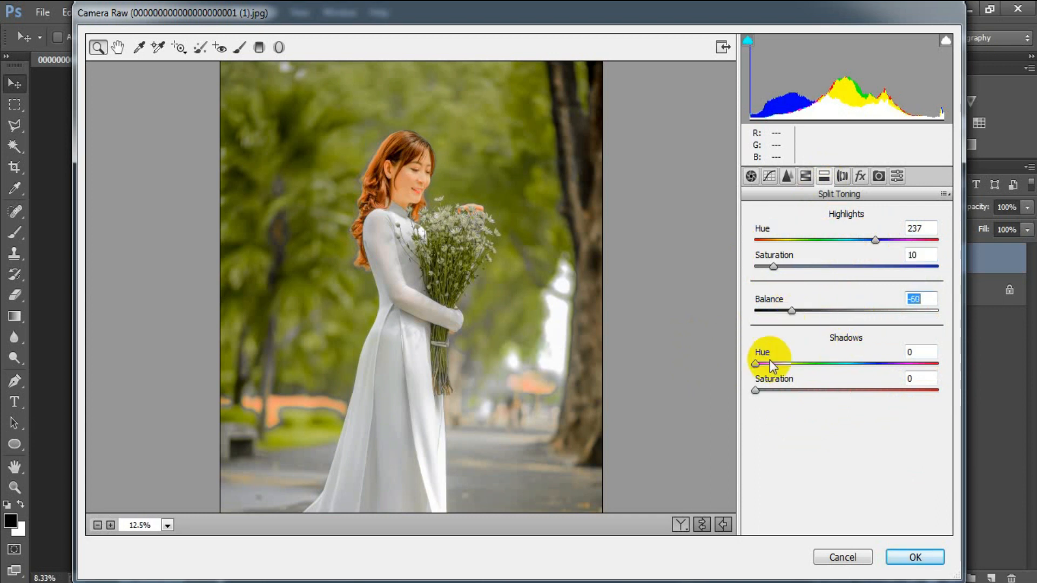
left_click_drag(755, 363, 868, 354)
left_click_drag(756, 390, 770, 391)
left_click(926, 378)
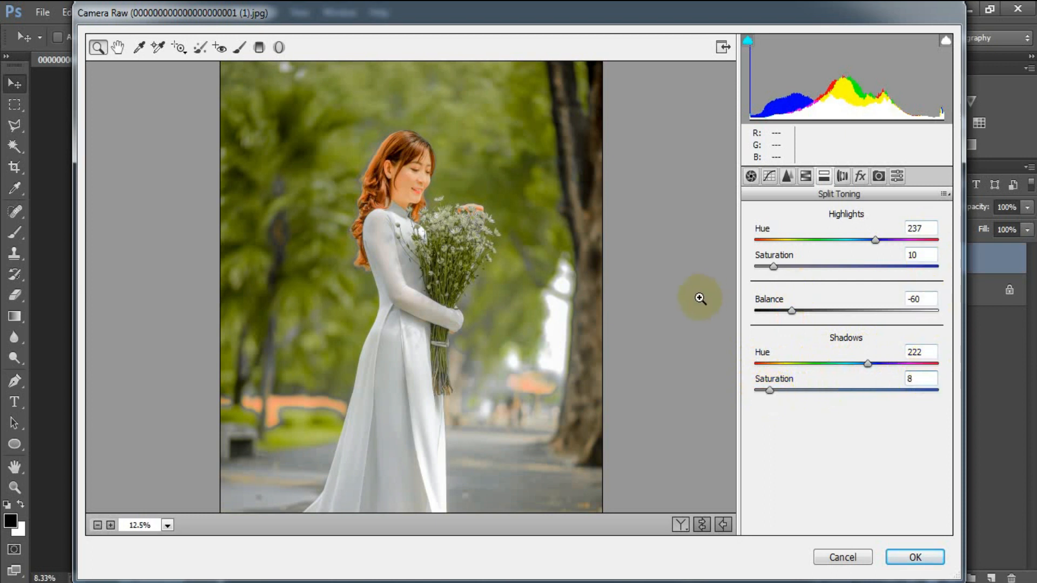
In Effects, set the Post Crop Vignetting Amount to -16
left_click(860, 178)
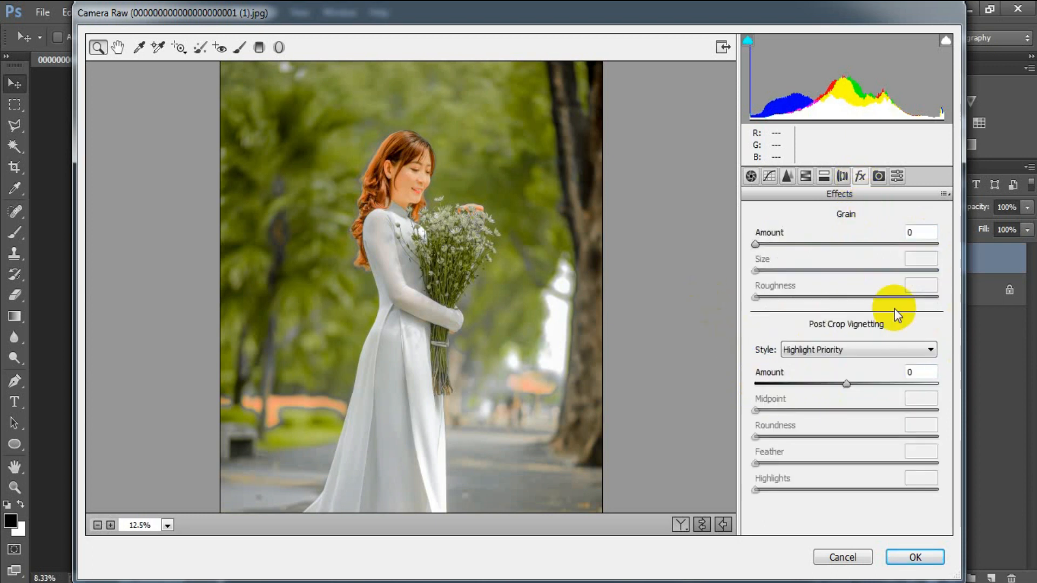
left_click_drag(846, 383, 834, 384)
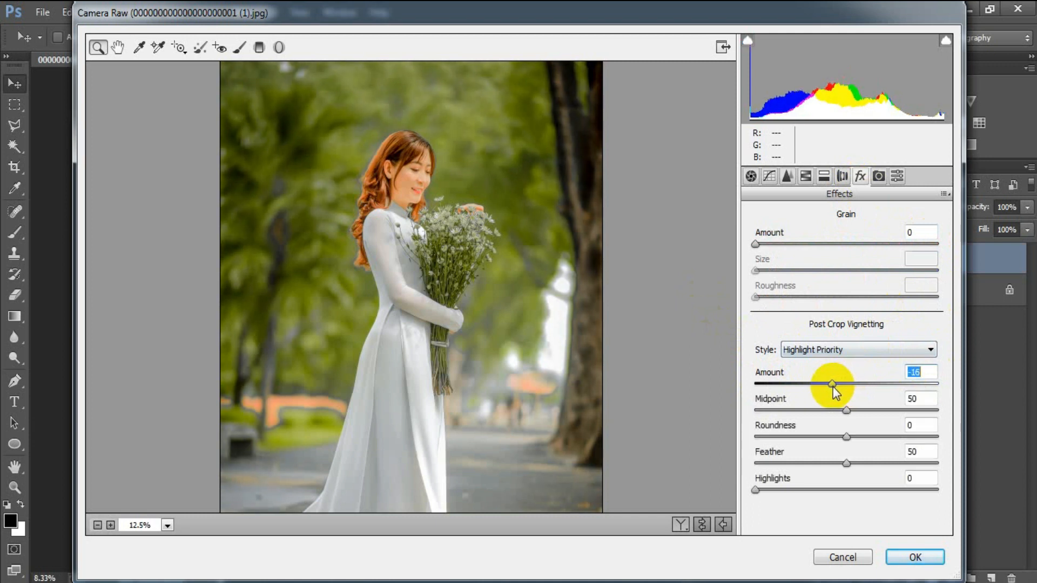
left_click(917, 371)
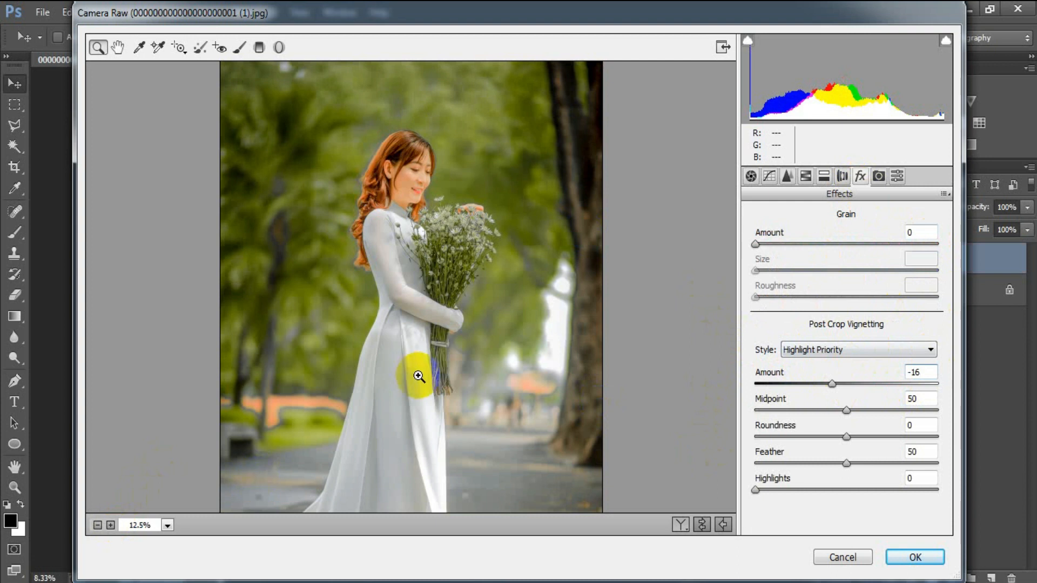
Compare the grade in Before/After split view, then apply the Camera Raw filter with OK
left_click(680, 526)
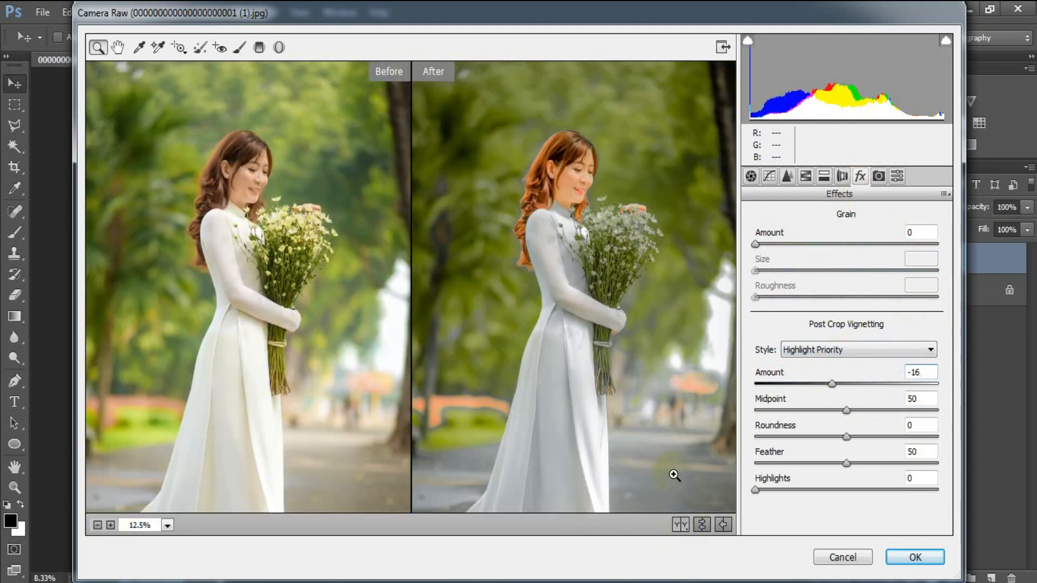
left_click(702, 526)
left_click(702, 525)
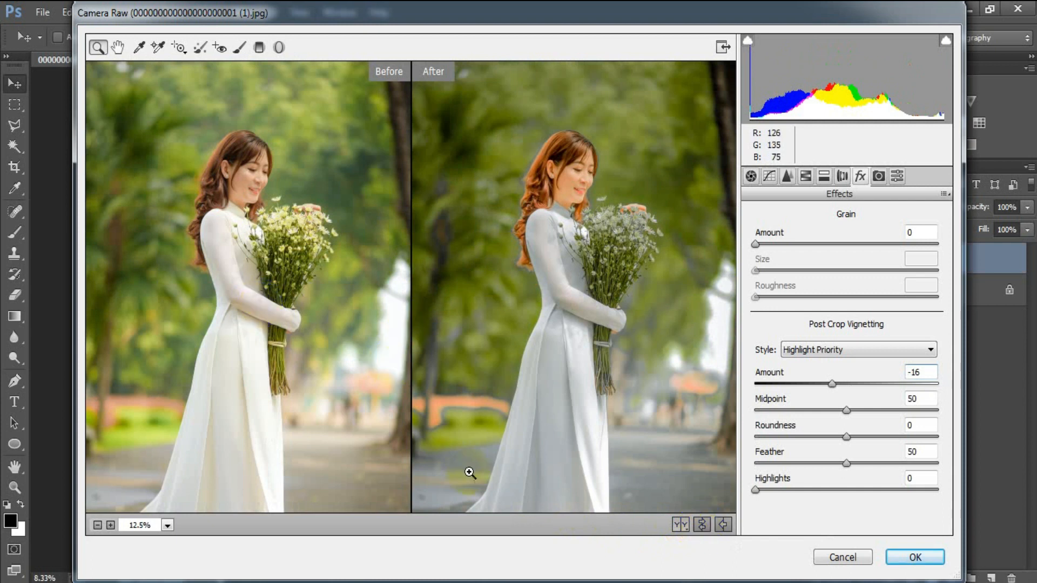
left_click(915, 557)
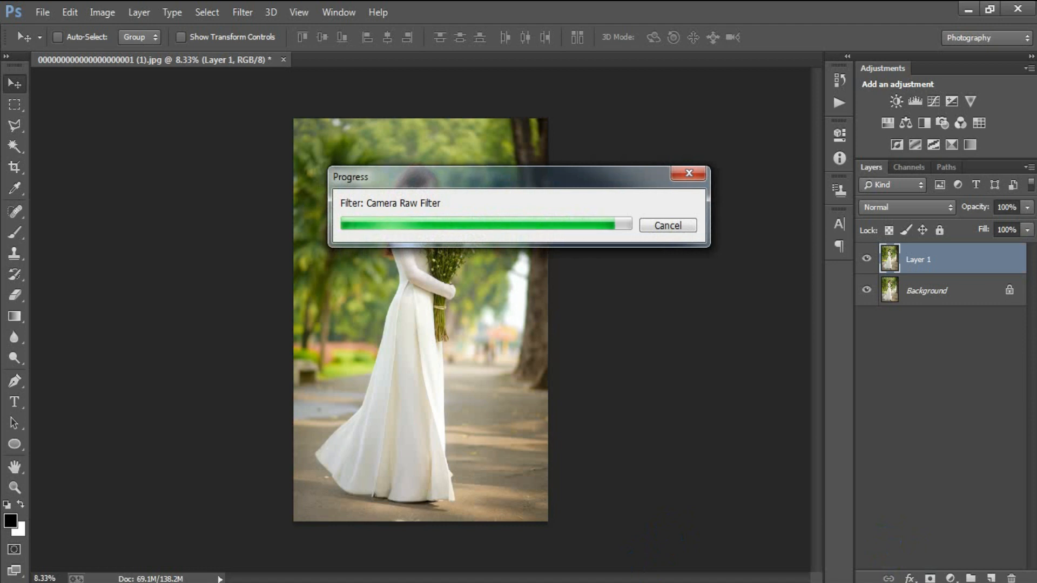
Toggle Layer 1 on the current photo to compare the grade with the original
left_click(867, 259)
left_click(867, 259)
left_click(867, 259)
left_click(867, 259)
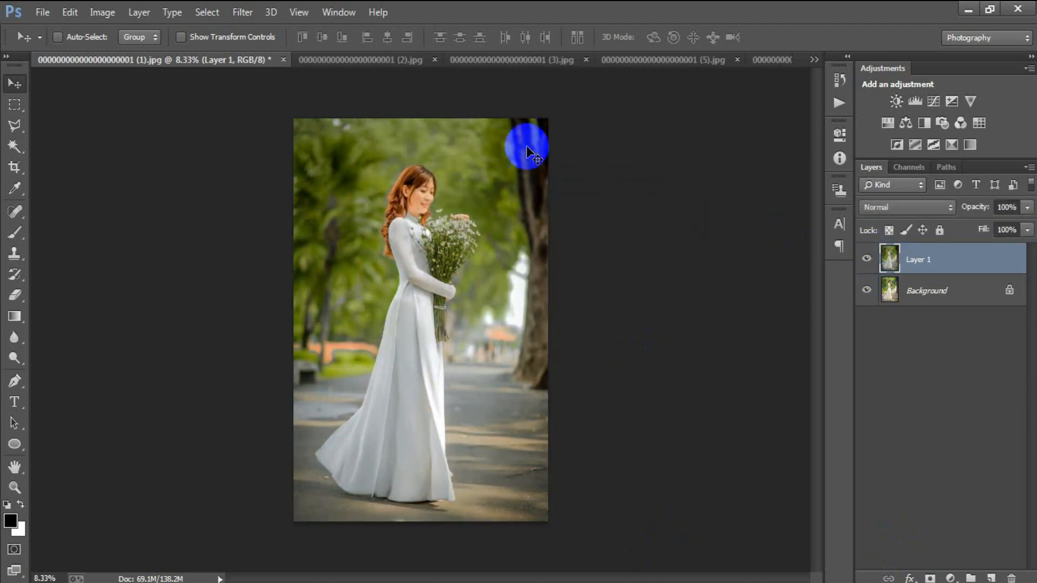
Compare the woman-in-a-boat photo with and without its graded Layer 1
left_click(334, 60)
left_click(866, 255)
left_click(867, 254)
left_click(866, 254)
left_click(866, 255)
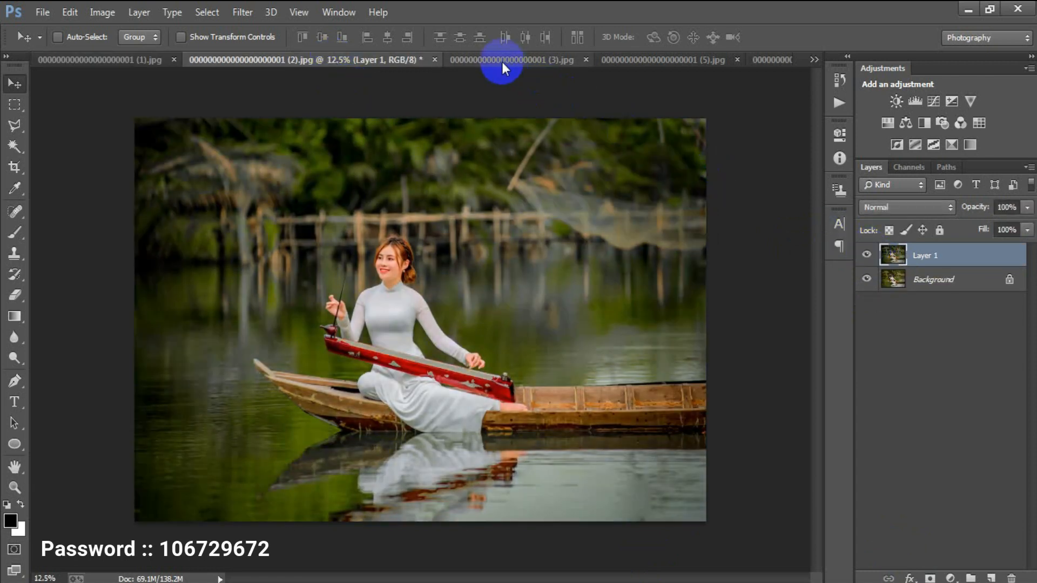
Compare the woman-on-the-dock photo with and without its graded Layer 1
left_click(501, 60)
left_click(867, 256)
left_click(867, 255)
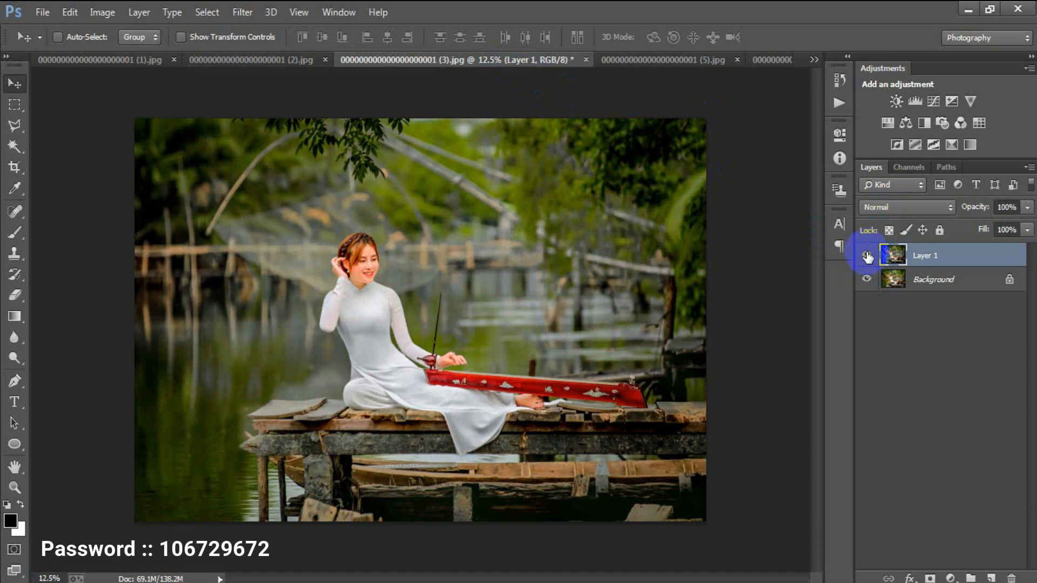
left_click(867, 255)
left_click(867, 255)
Compare the bicycle-and-fallen-flowers photo with and without its graded Layer 1
left_click(624, 62)
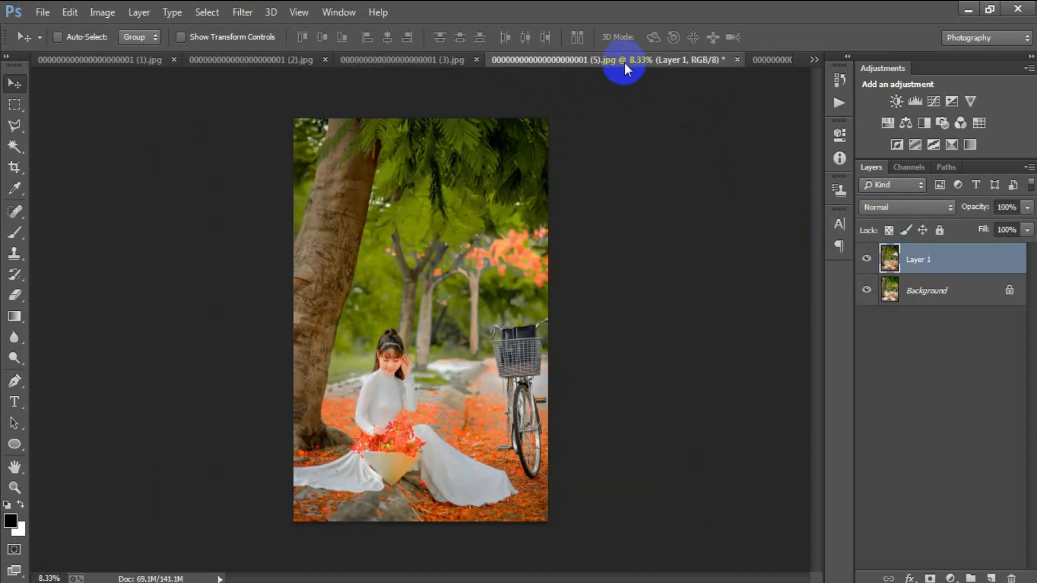
left_click(866, 260)
left_click(867, 261)
left_click(866, 260)
left_click(867, 260)
Compare the woman-leaning-on-a-tree (6).jpg photo with and without its graded Layer 1
left_click(759, 62)
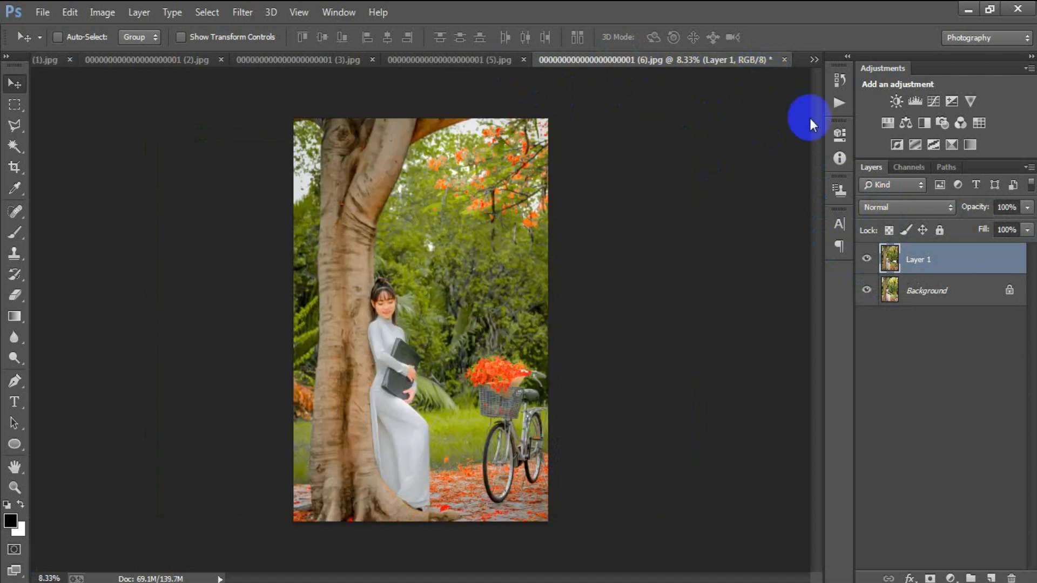
left_click(866, 260)
left_click(867, 260)
left_click(867, 260)
left_click(867, 261)
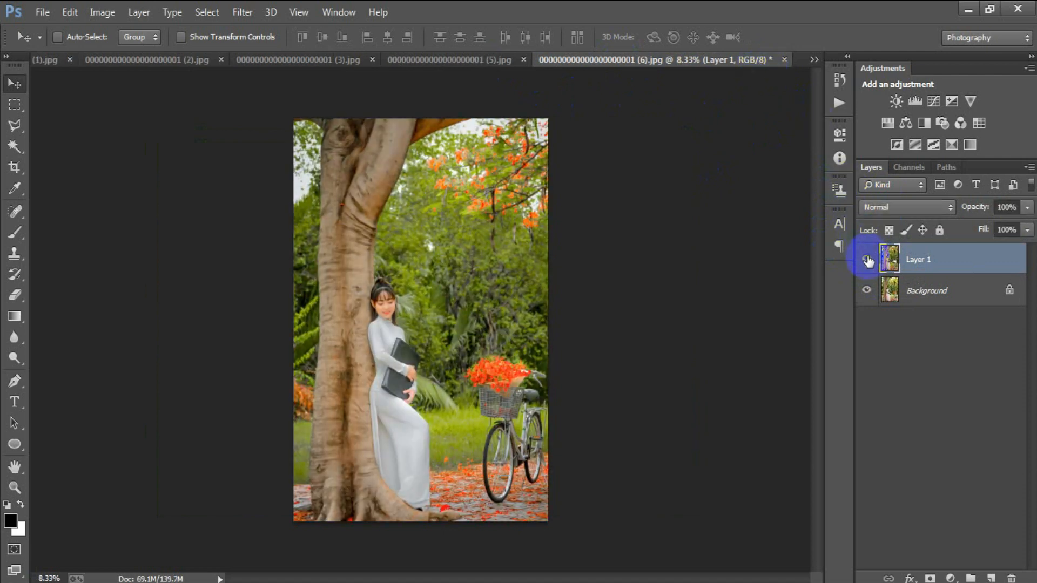
left_click(40, 60)
Zoom into the white-dress portrait, compare it with and without Layer 1, then zoom out
key("ctrl+plus")
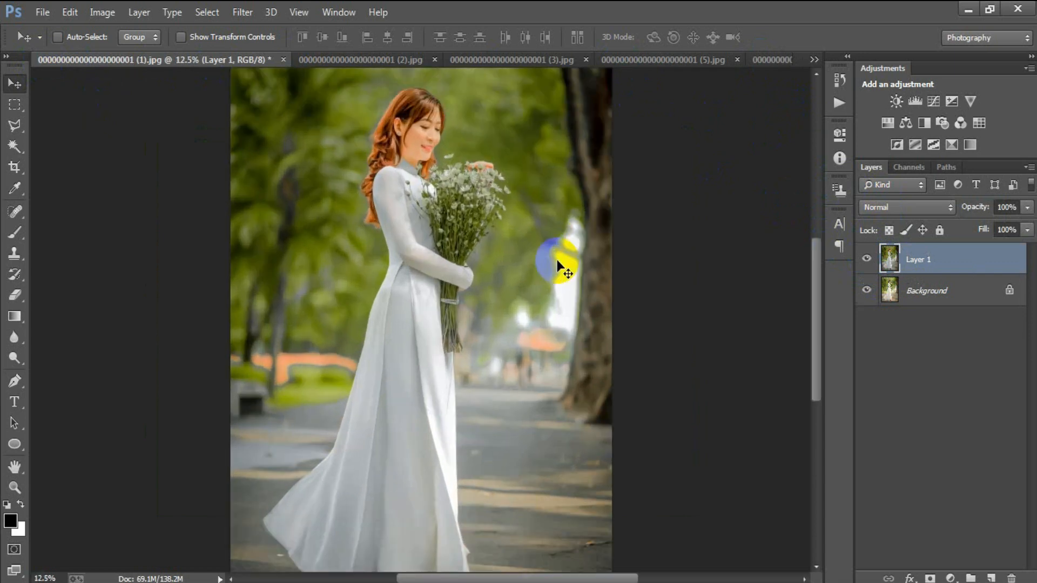
scroll(562, 259, "up", 3)
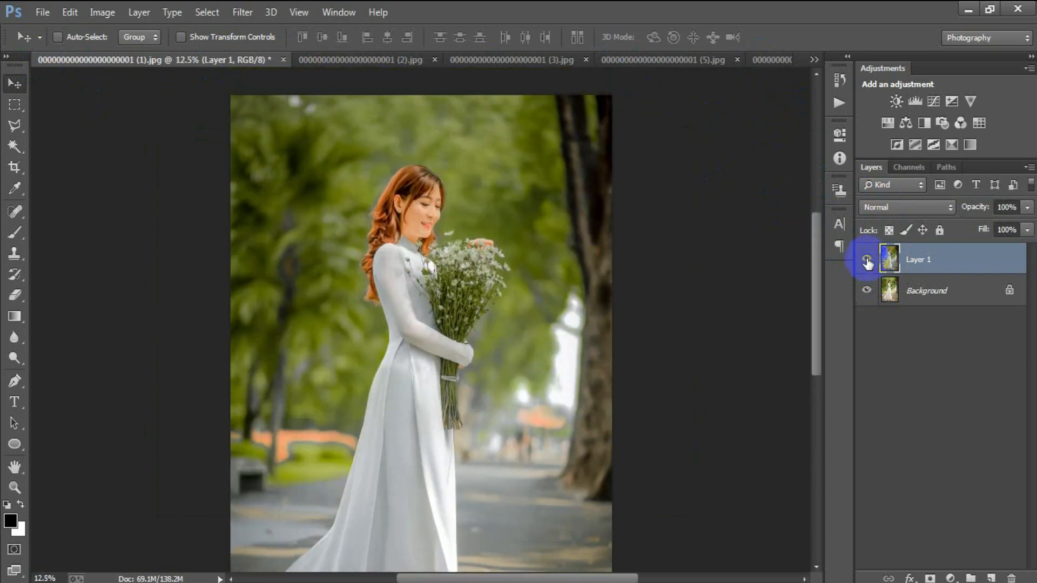
left_click(867, 261)
left_click(867, 261)
left_click(867, 261)
left_click(866, 261)
key("ctrl+minus")
left_click(867, 260)
left_click(867, 261)
left_click(866, 261)
left_click(866, 261)
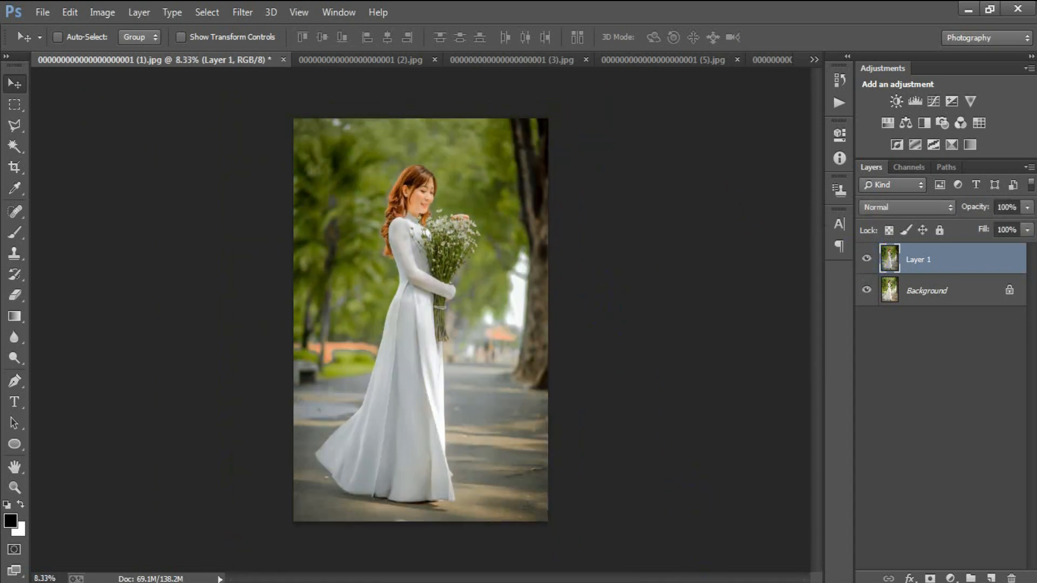